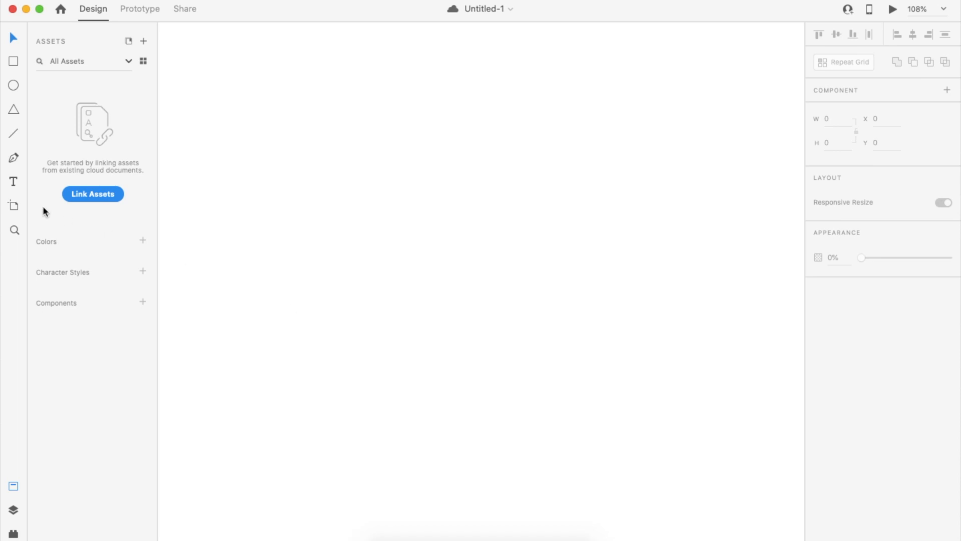
Draw Artboard – 1, size it 800 × 600, and fit it in view.
click(14, 205)
drag(318, 125, 586, 271)
click(843, 90)
text(8)
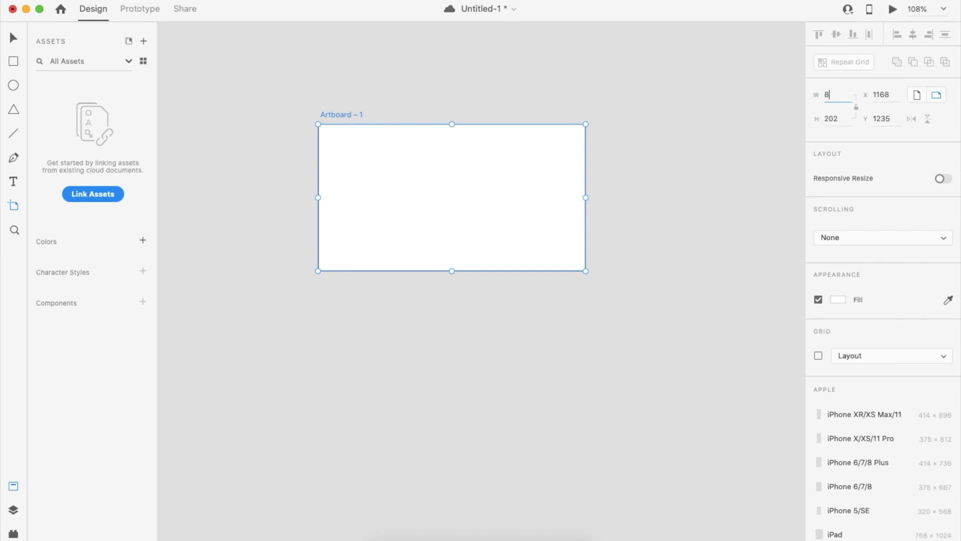
text(00)
key(Return)
click(845, 121)
text(6)
key(Return)
key(super+0)
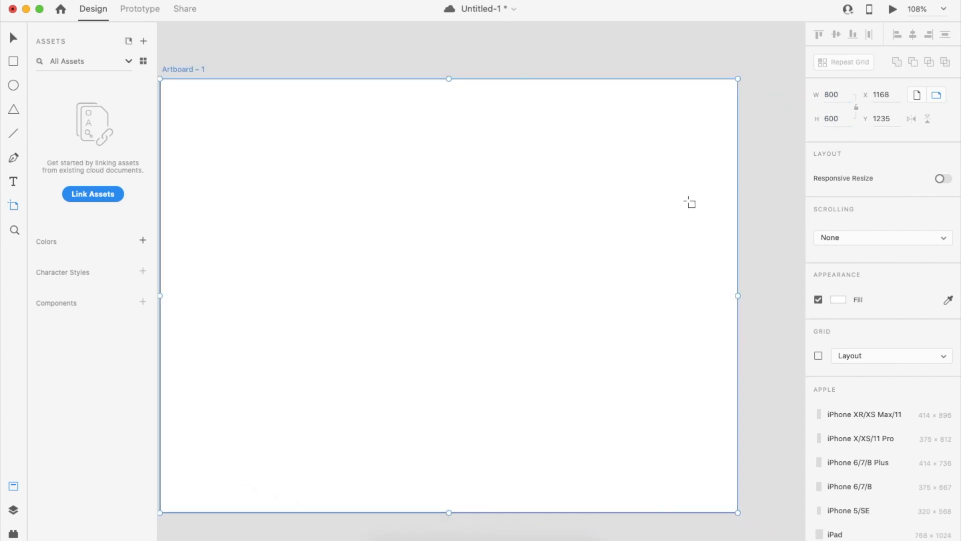
Draw a rectangle on the artboard and size it 560 × 350.
click(13, 61)
drag(255, 175, 616, 362)
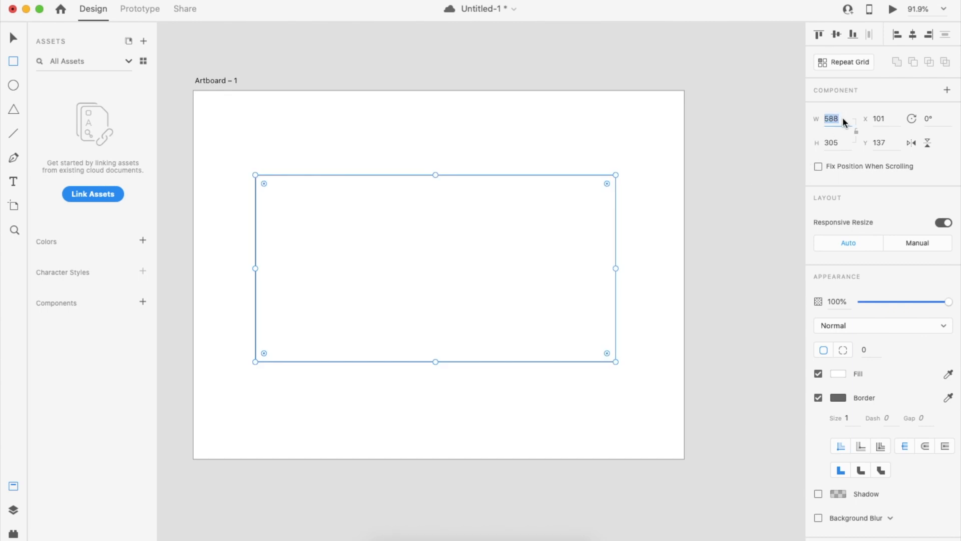
text(560)
key(Return)
click(837, 141)
text(350)
key(Return)
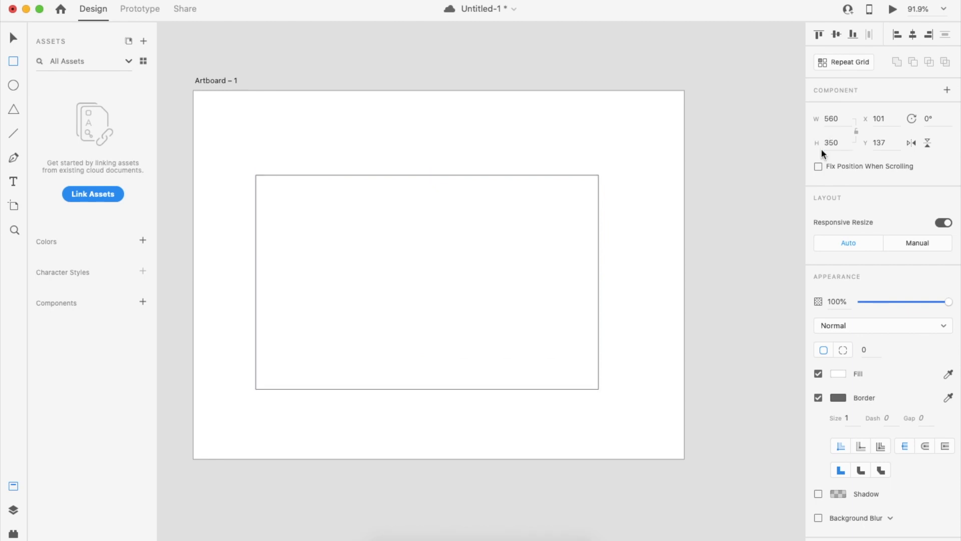
Centre the rectangle horizontally and vertically on the artboard.
click(13, 38)
click(392, 66)
click(468, 212)
click(913, 35)
click(837, 35)
click(667, 240)
click(560, 236)
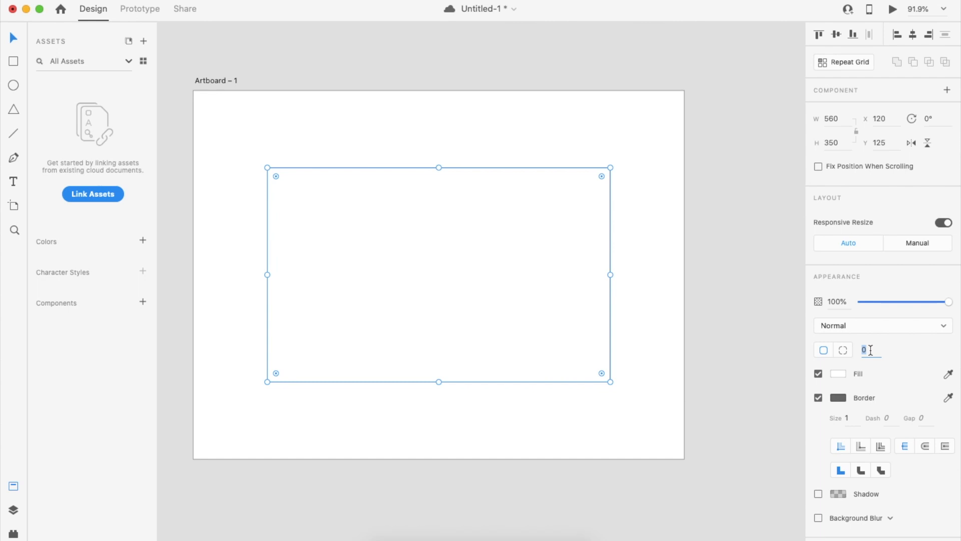
Give the rectangle a corner radius of 20 and remove its border.
text(20)
key(Return)
click(698, 319)
click(563, 308)
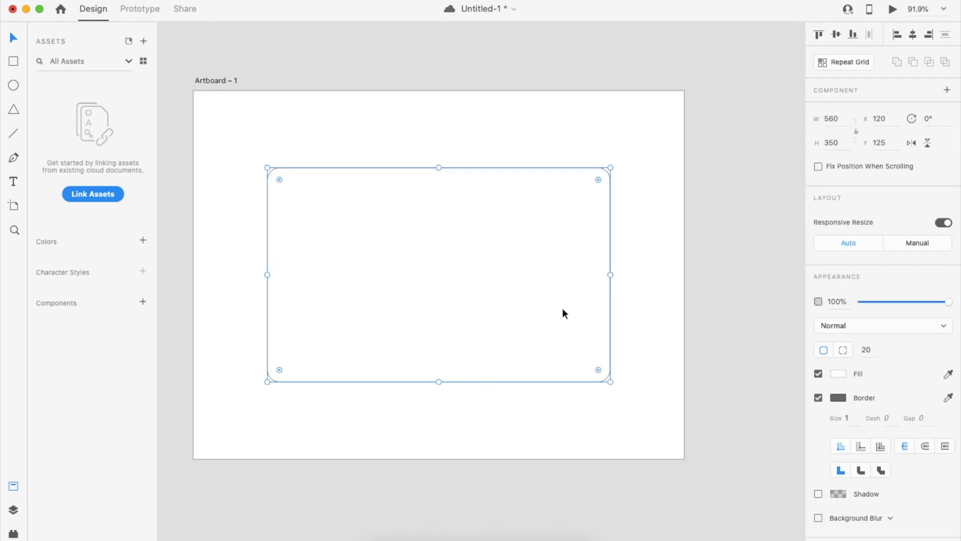
click(819, 398)
click(358, 173)
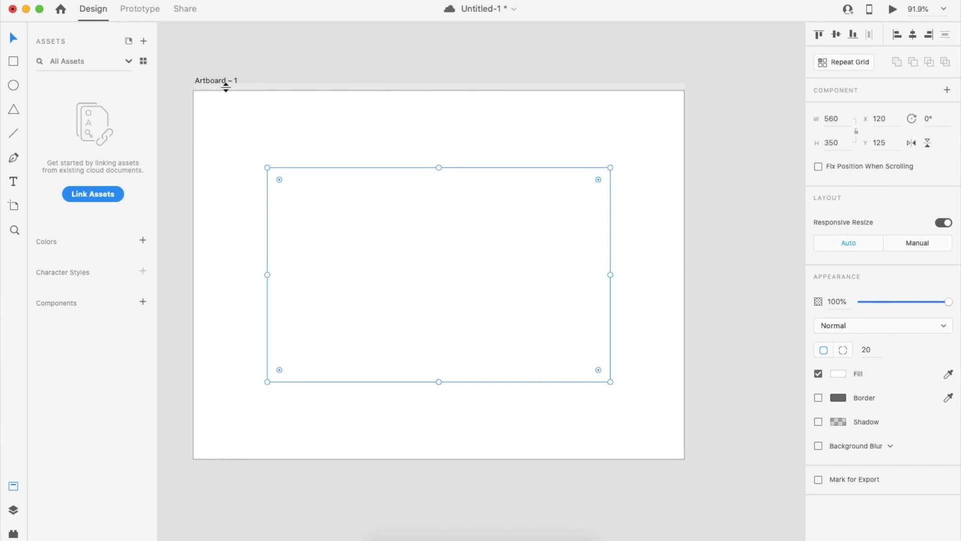
Change Artboard – 1's fill to light grey #E5E5E5 behind the white card.
click(220, 80)
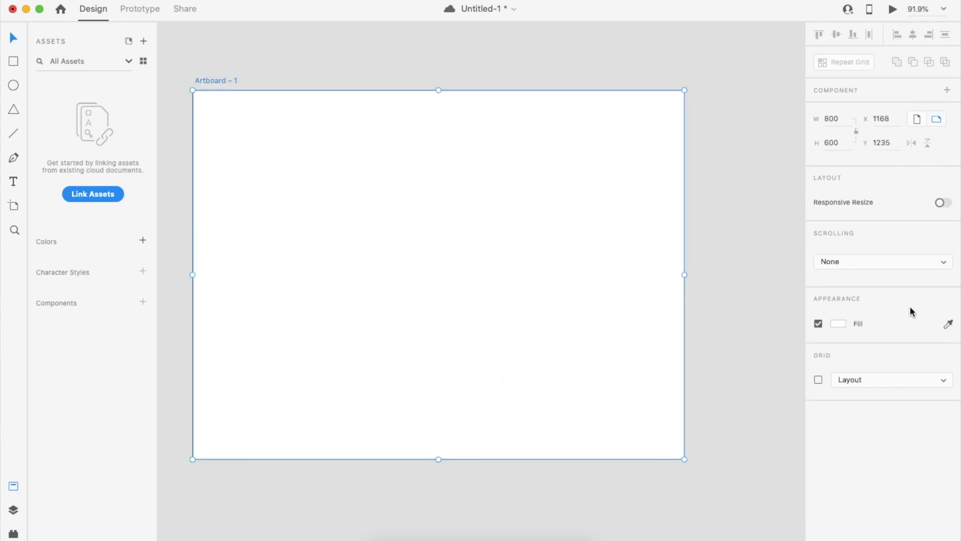
click(839, 323)
drag(681, 257, 664, 271)
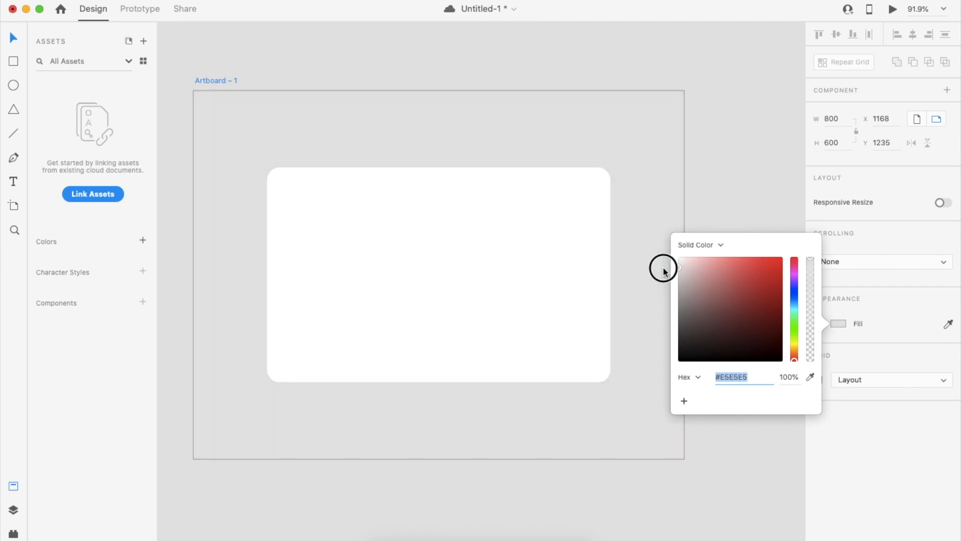
click(717, 175)
click(532, 282)
click(750, 265)
scroll(546, 281, up, 2)
scroll(545, 278, up, 2)
scroll(545, 277, down, 3)
scroll(544, 277, left, 1)
scroll(545, 277, up, 2)
scroll(544, 278, right, 1)
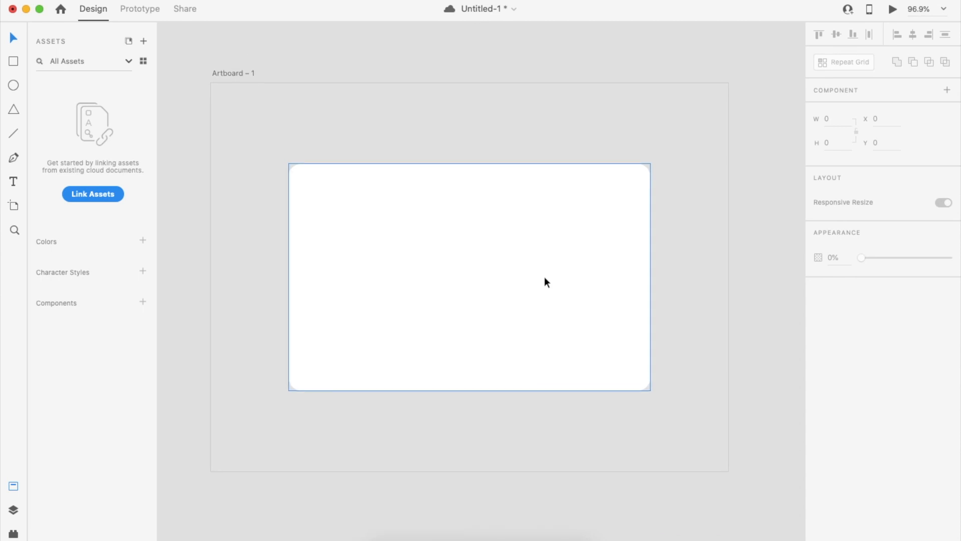
Draw a small circle at the card's top left and place a copy to its right.
key(Escape)
click(14, 85)
mouse_move(322, 180)
mouse_down()
mouse_move(349, 210)
mouse_move(324, 203)
mouse_up()
scroll(349, 200, up, 3)
drag(323, 203, 355, 205)
Remove the left circle's border and fill it red.
click(325, 200)
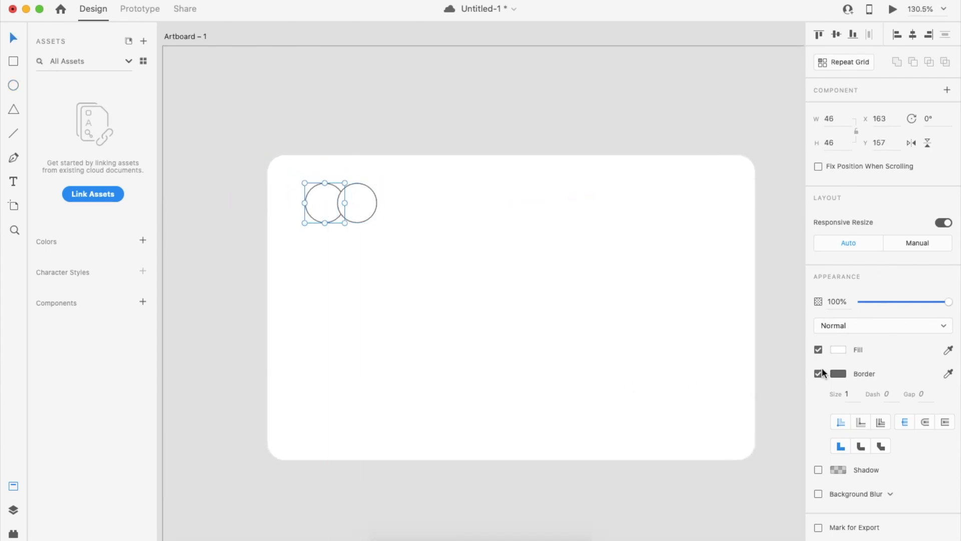
click(821, 374)
click(839, 350)
drag(765, 322, 792, 273)
Make the right circle borderless, yellow #FFCE00, at 70% opacity.
click(360, 207)
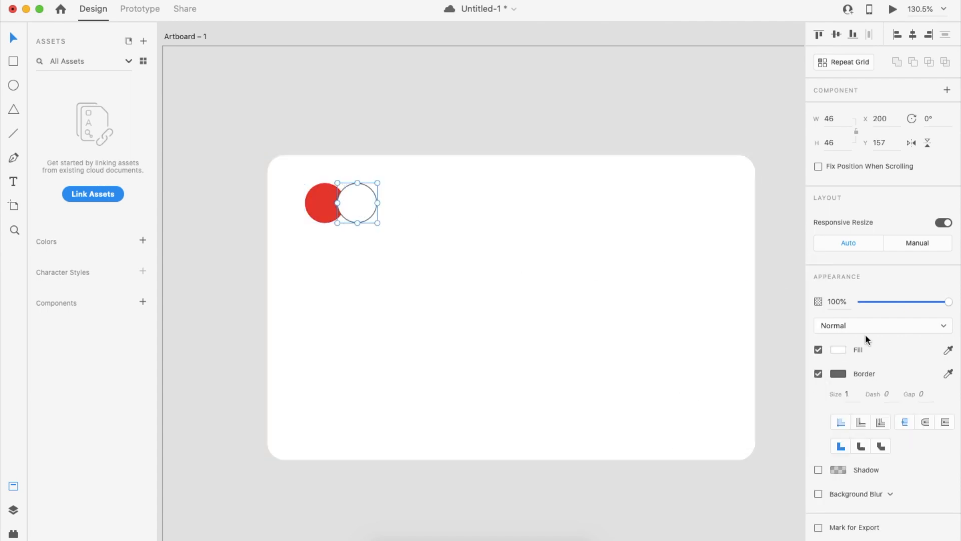
click(819, 374)
click(839, 349)
drag(797, 386, 795, 373)
drag(777, 330, 795, 279)
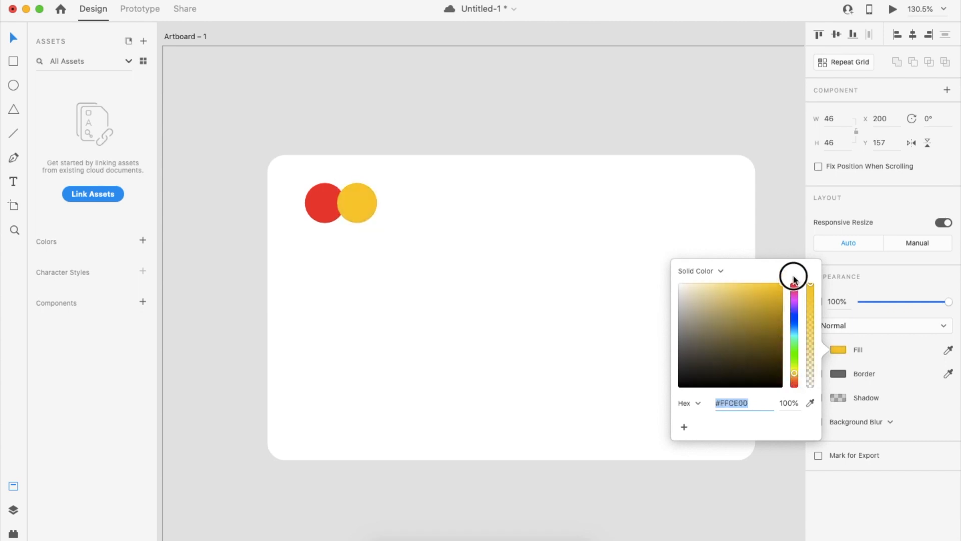
click(364, 205)
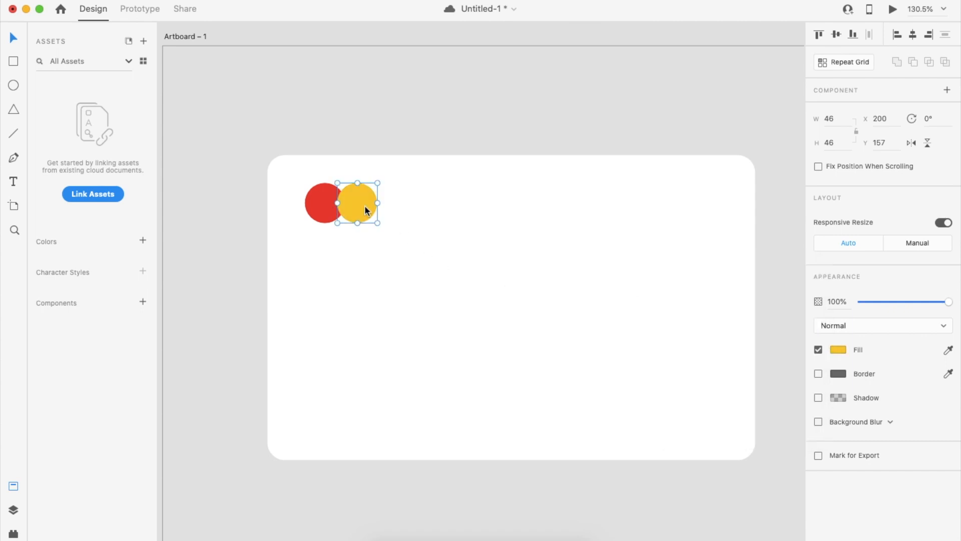
key(7)
Overlap the yellow circle onto the red one and group both as the logo.
shift+click(316, 213)
click(407, 232)
drag(357, 208, 355, 212)
shift+click(317, 210)
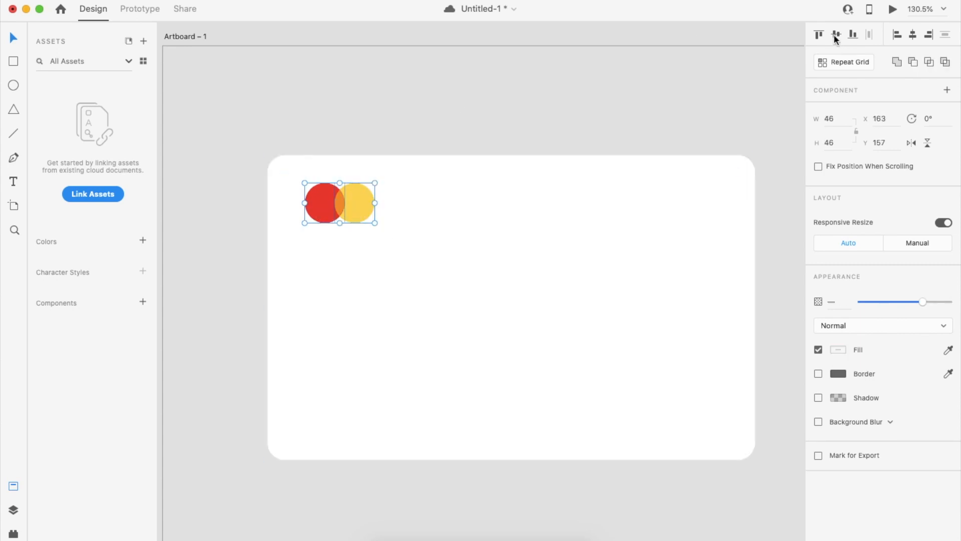
key(super+g)
scroll(503, 236, down, 1)
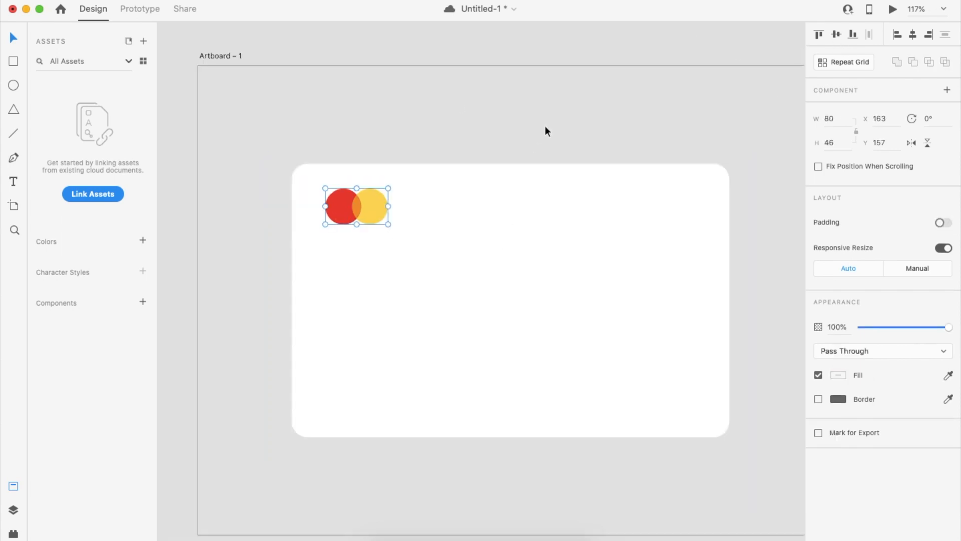
click(545, 125)
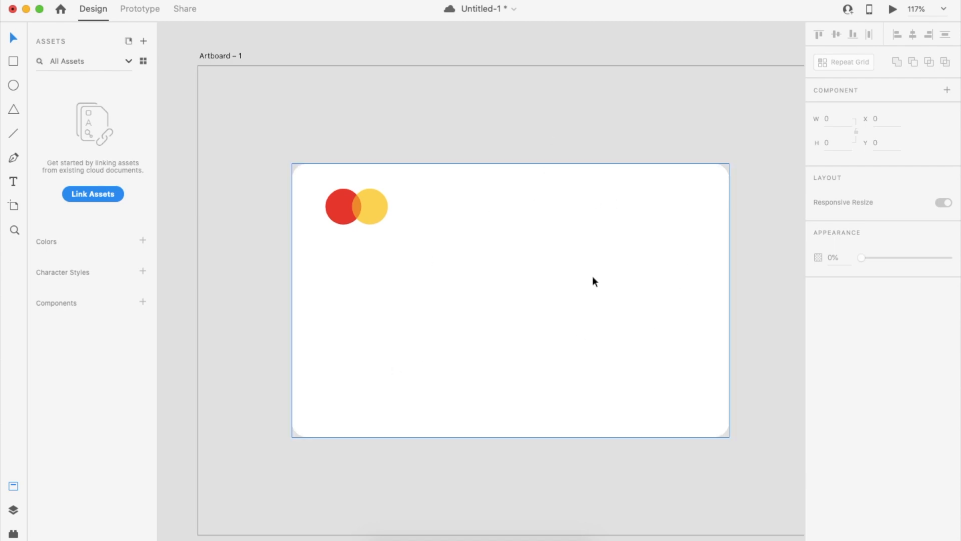
Add a 'Trust Bank' title in Title Case at size 30 at the card's top right.
click(13, 184)
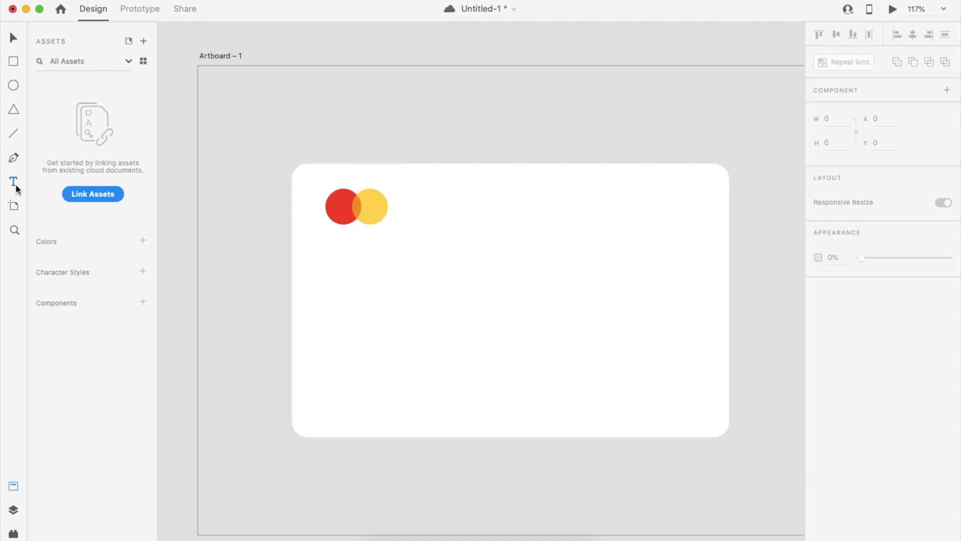
click(566, 199)
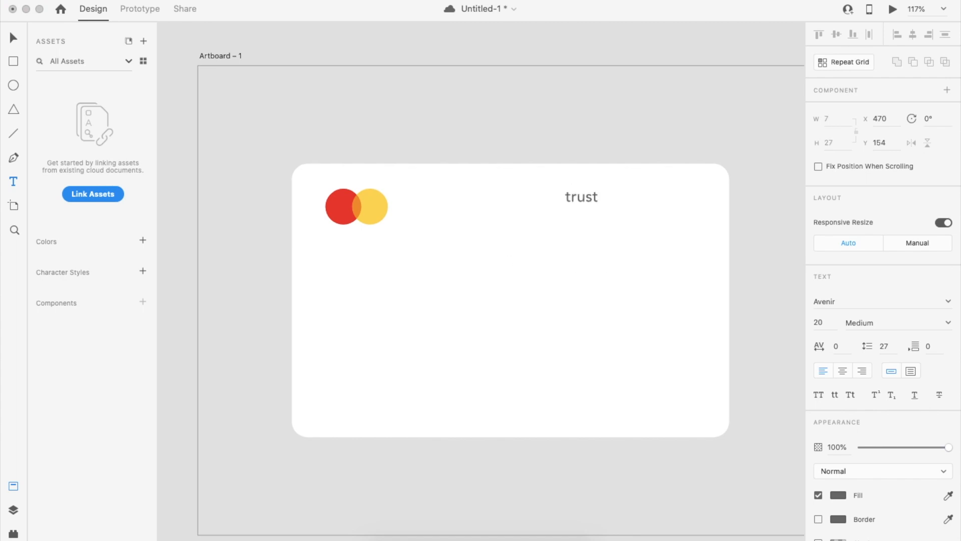
click(665, 324)
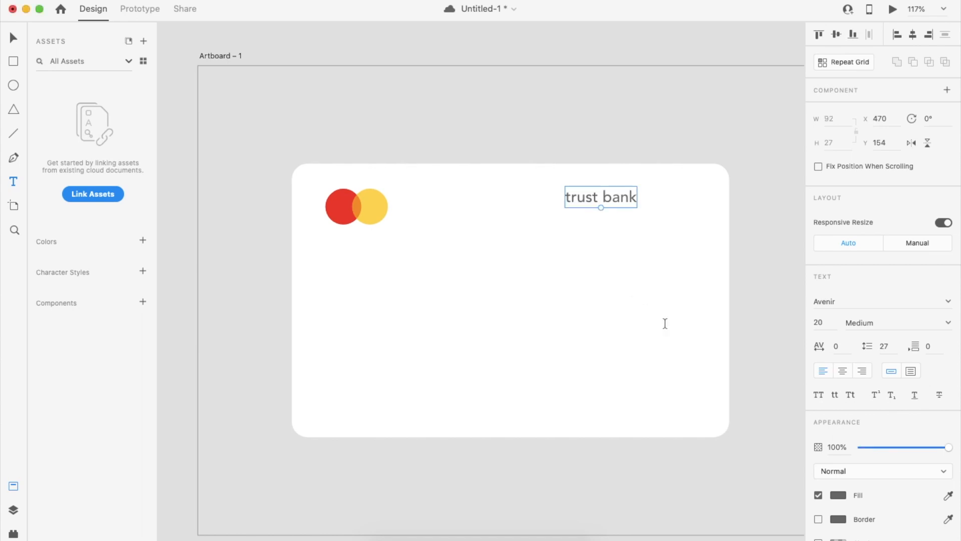
click(851, 395)
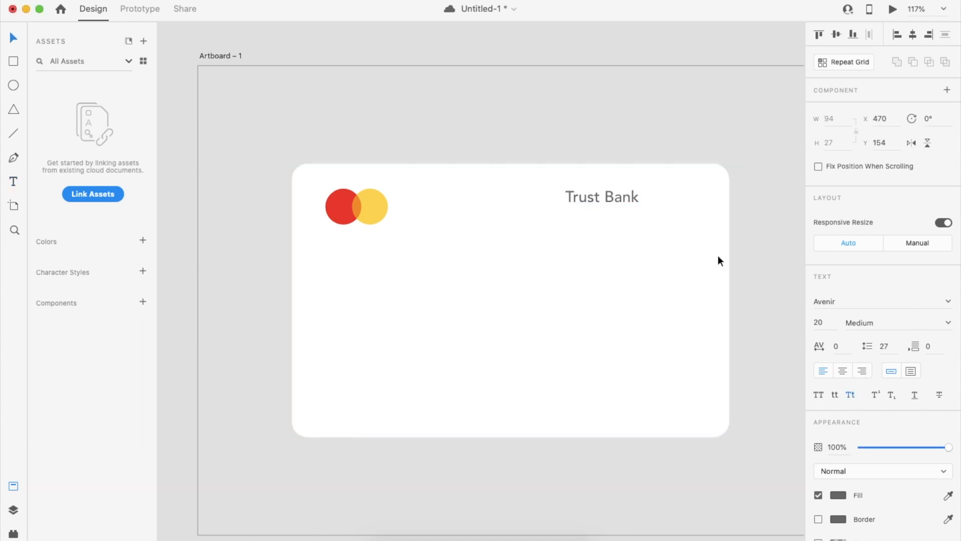
click(828, 324)
text(30)
key(Return)
Level the Trust Bank title with the logo and place a copy lower left.
drag(648, 194, 666, 208)
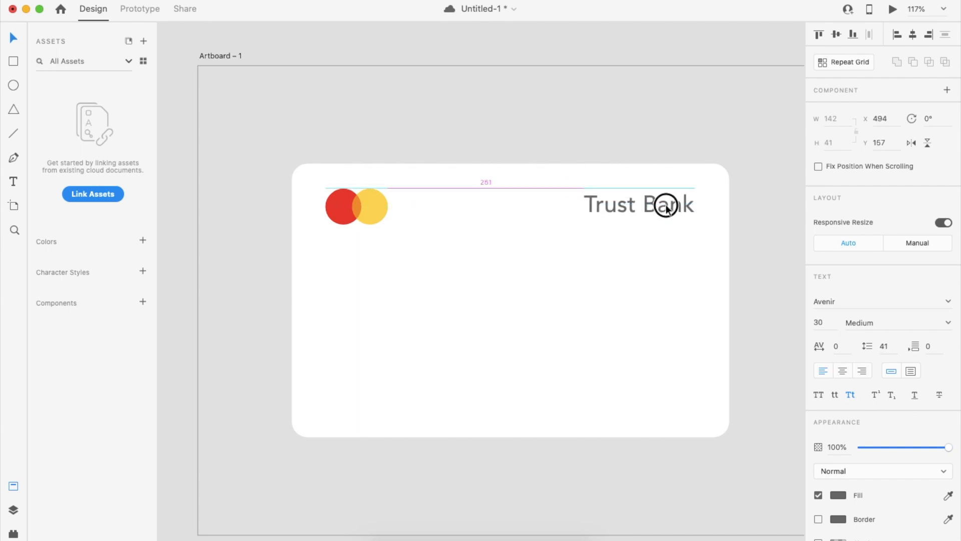
click(378, 207)
key(alt)
key(Left)
key(Left)
key(Left)
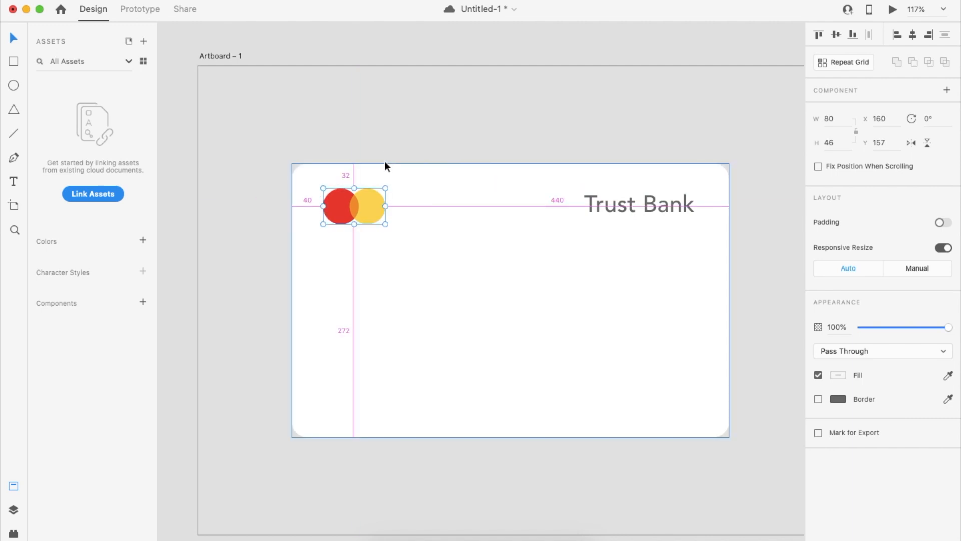
key(Down)
key(Down)
key(Down)
key(Down)
key(Down)
key(Down)
key(Down)
key(Down)
key(Down)
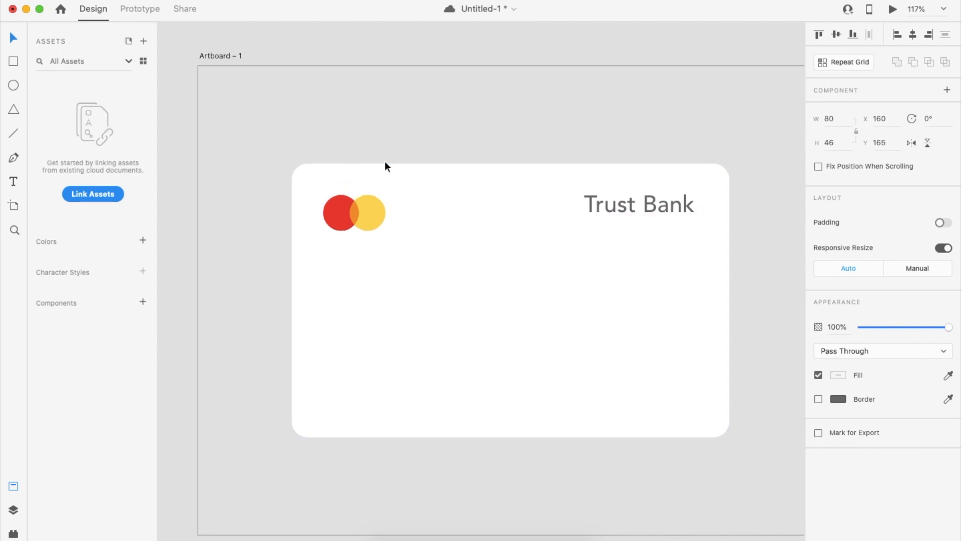
key(Up)
drag(665, 218, 665, 218)
key(Right)
key(Right)
key(Right)
key(Right)
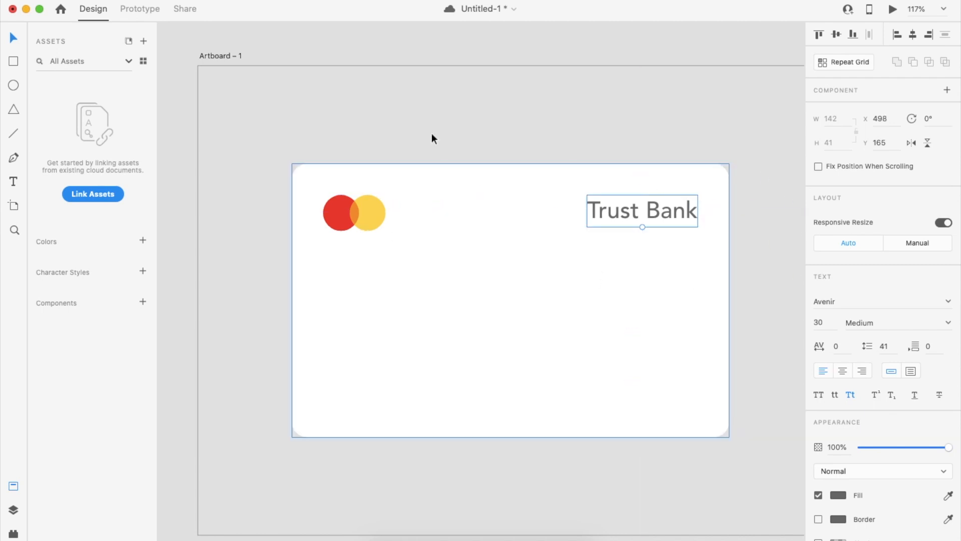
click(755, 251)
drag(651, 208, 393, 305)
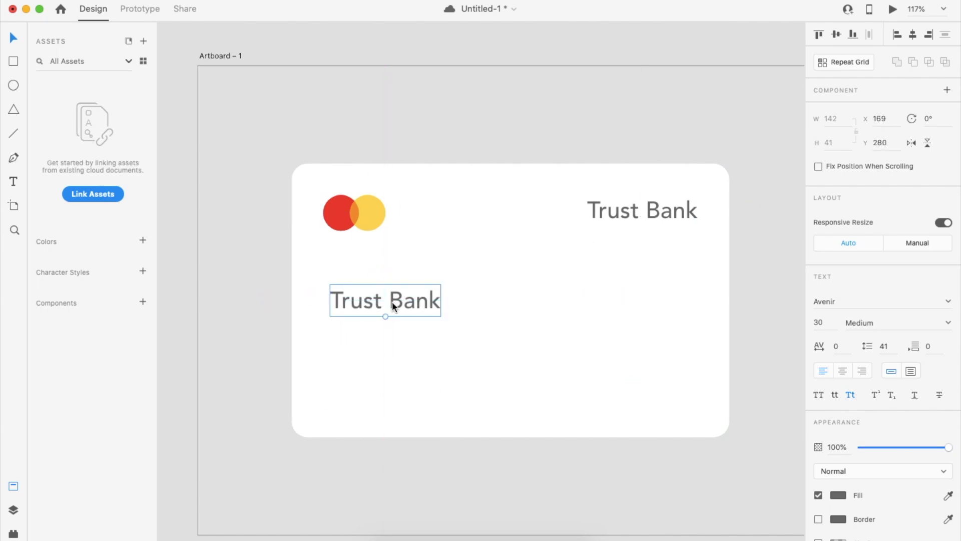
Change the copy to '5432', repeat it into four widely spaced groups, and ungroup the grid.
double_click(392, 302)
text(5432)
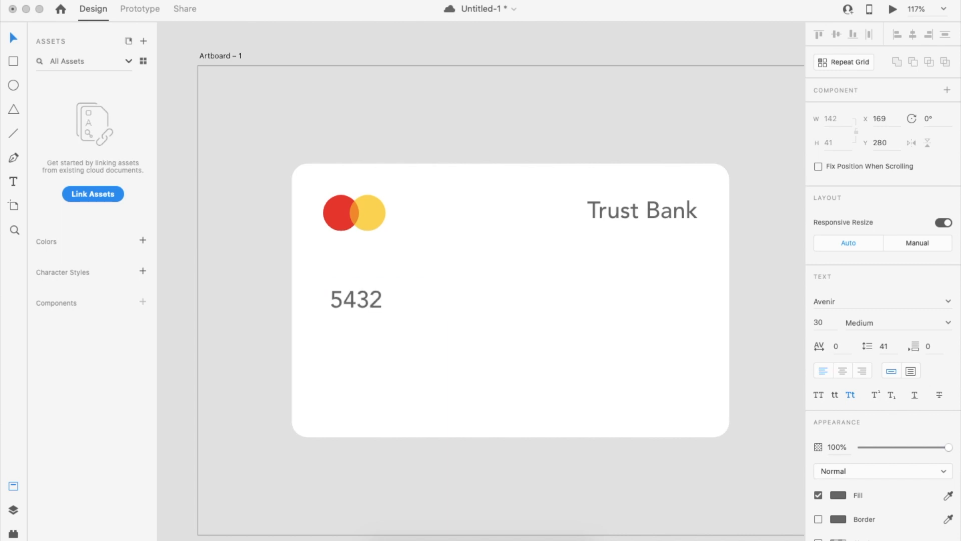
key(Escape)
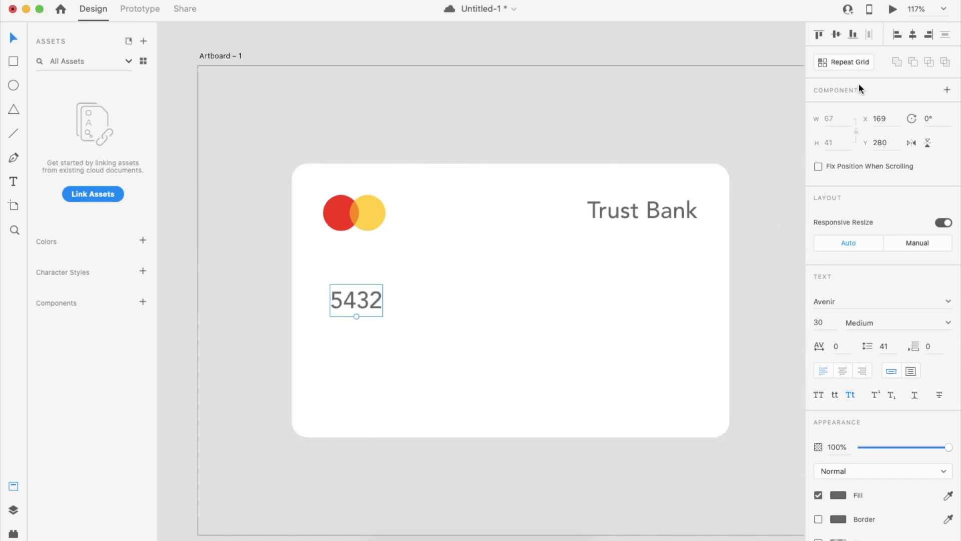
click(854, 64)
drag(383, 300, 593, 317)
drag(530, 305, 687, 298)
key(shift+super+g)
Set all four number groups to font size 35.
click(652, 342)
shift+click(597, 298)
click(585, 299)
shift+click(653, 301)
shift+click(475, 300)
shift+click(352, 303)
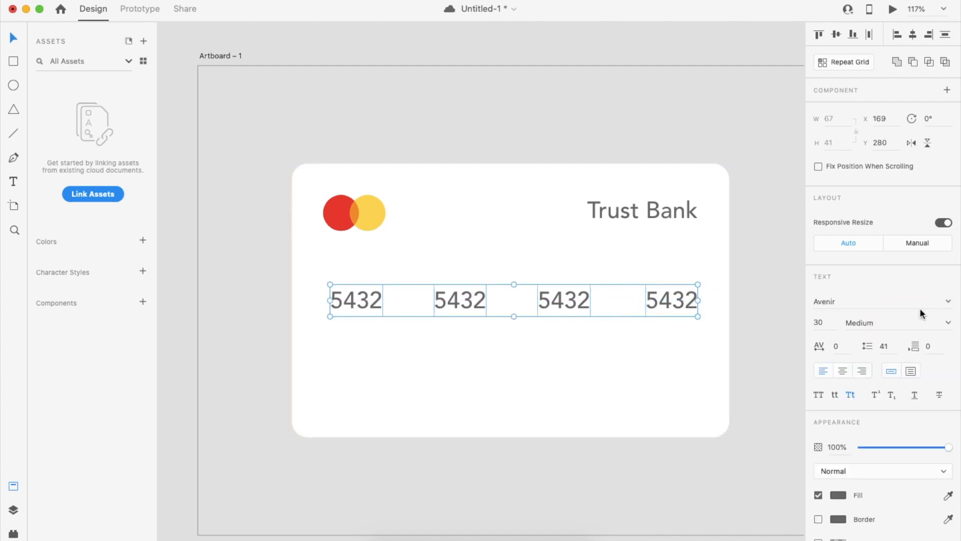
click(821, 322)
text(32)
key(Return)
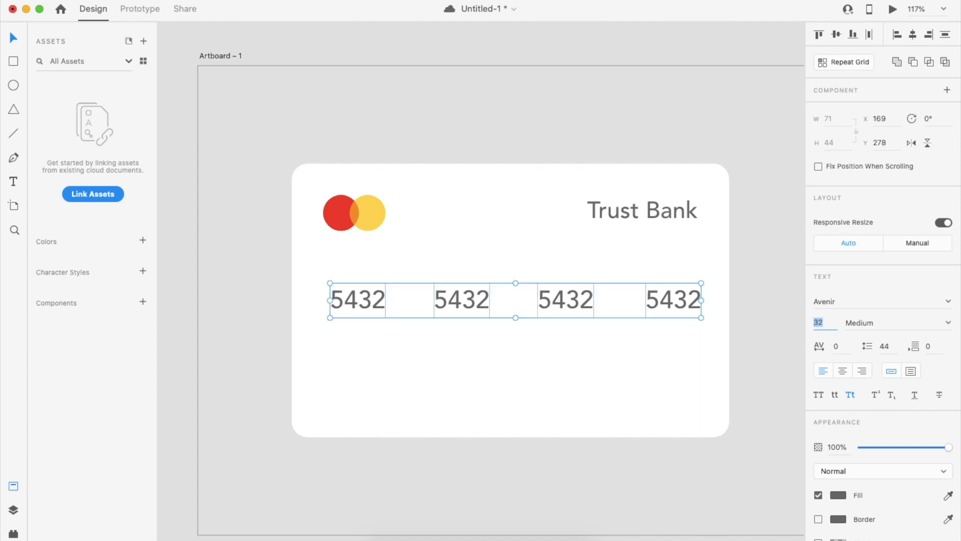
key(Up)
key(Up)
key(Up)
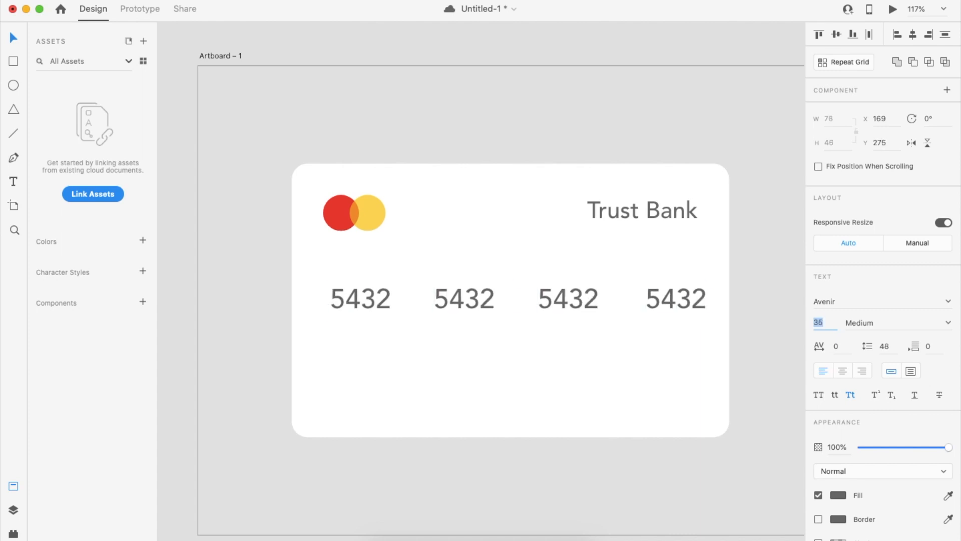
Align the end groups with the logo and Trust Bank edges, then distribute all four evenly.
click(761, 371)
drag(684, 304, 672, 307)
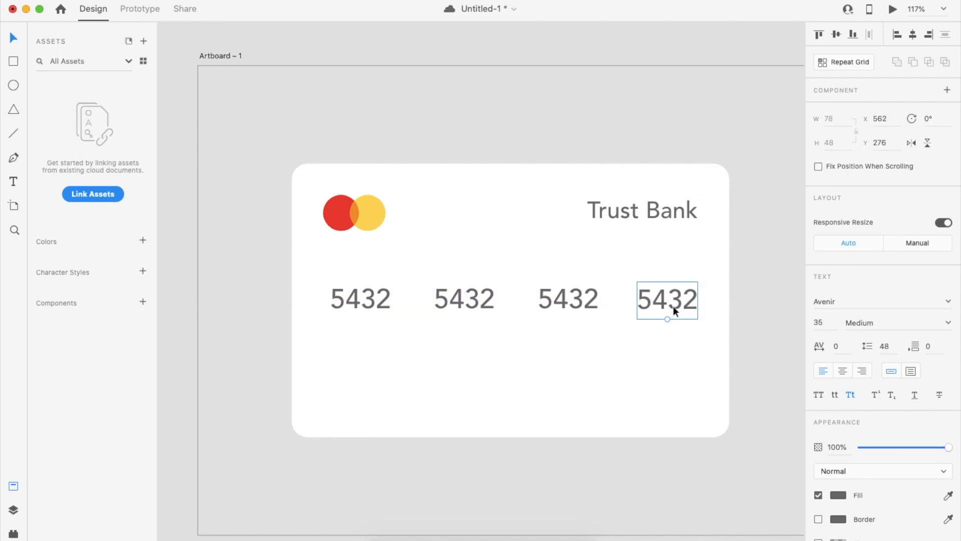
drag(361, 294, 354, 295)
key(super+a)
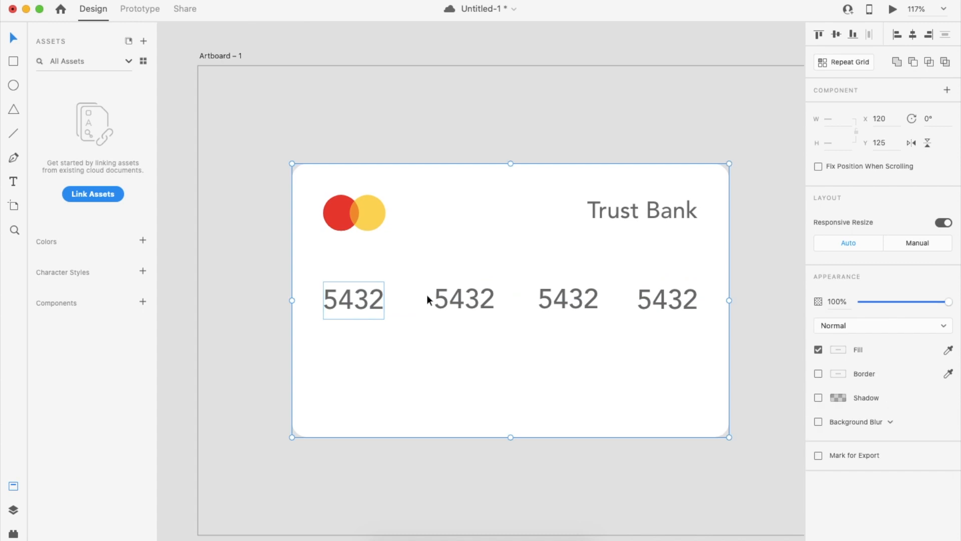
shift+click(649, 380)
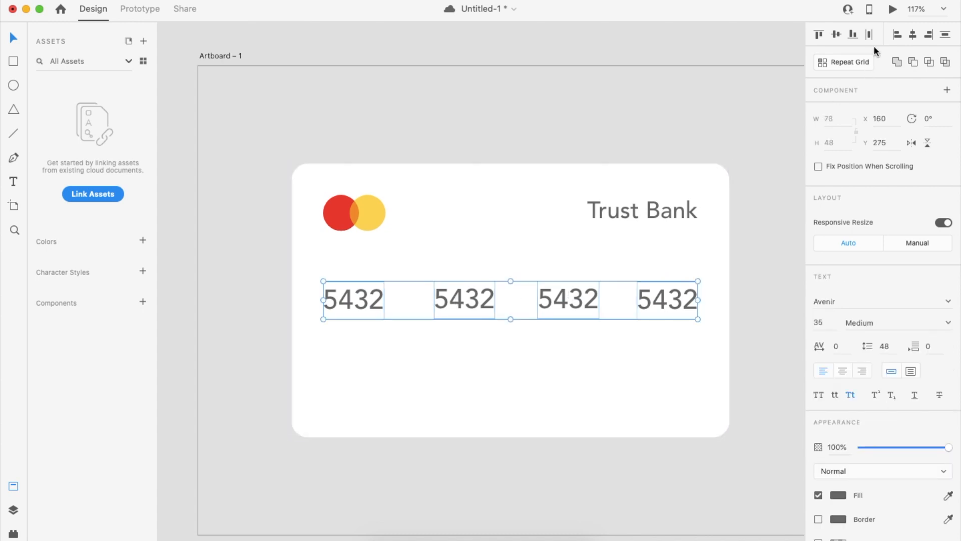
click(871, 35)
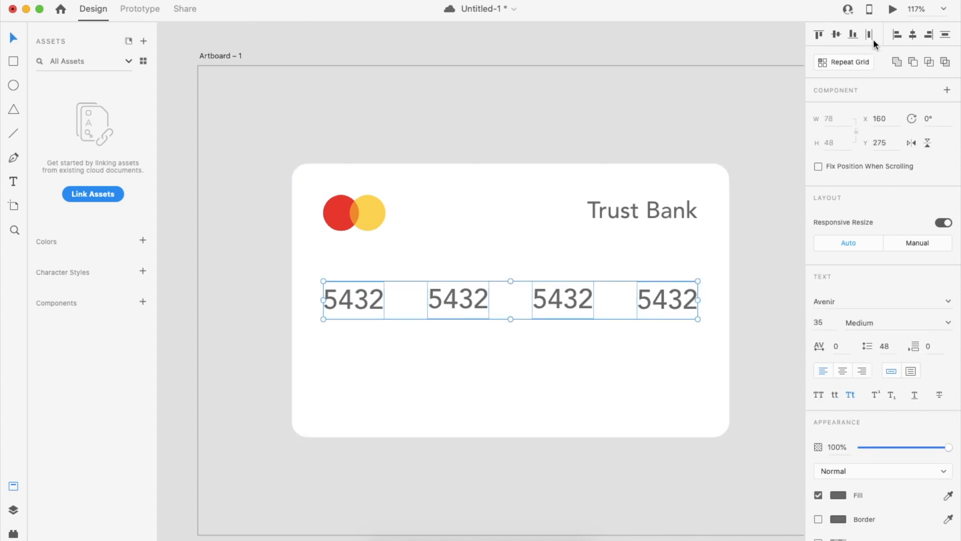
click(756, 251)
scroll(426, 359, up, 3)
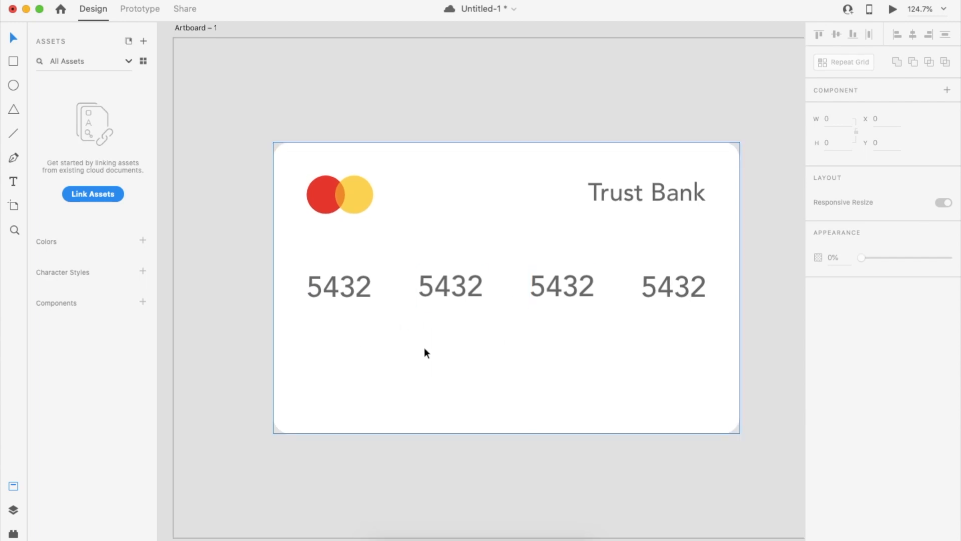
Duplicate Trust Bank to the lower left as an uppercase size-20 CARD HOLDER label.
click(687, 198)
drag(687, 199, 408, 370)
double_click(394, 375)
text(Ca)
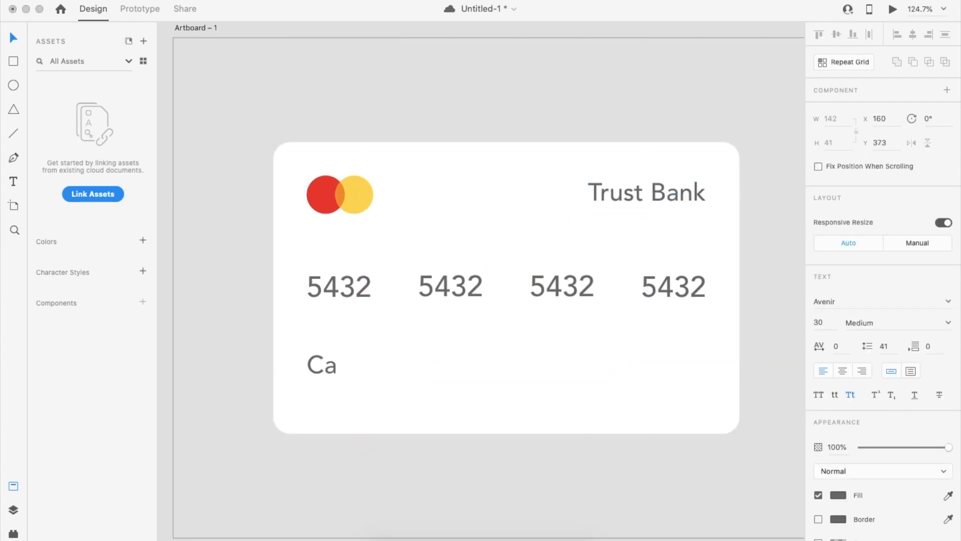
text(rd Holder)
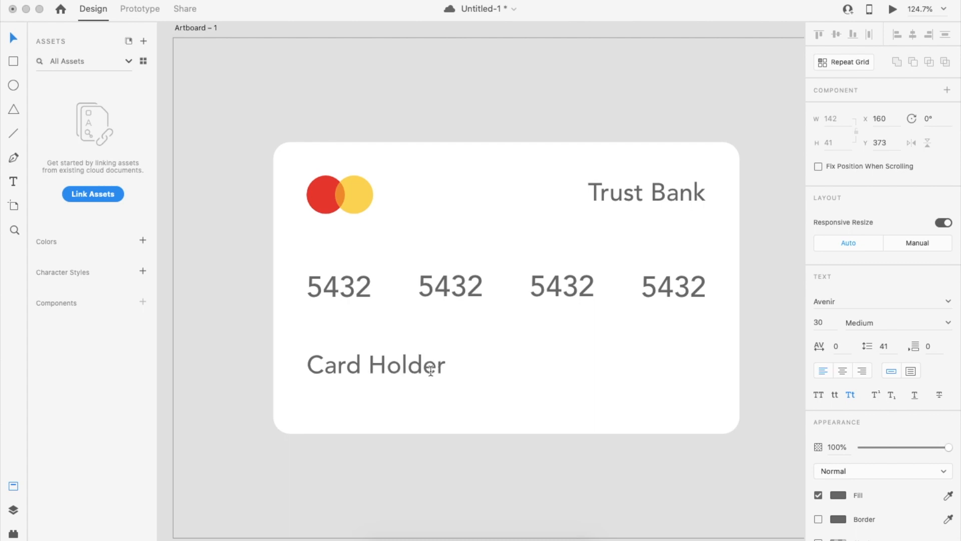
key(Escape)
double_click(821, 322)
text(20)
click(745, 350)
click(399, 368)
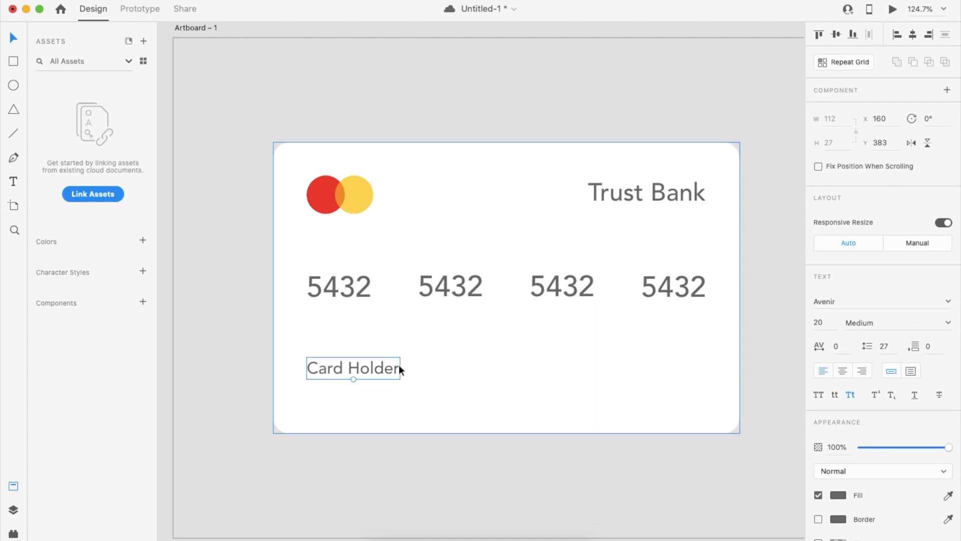
drag(377, 368, 381, 361)
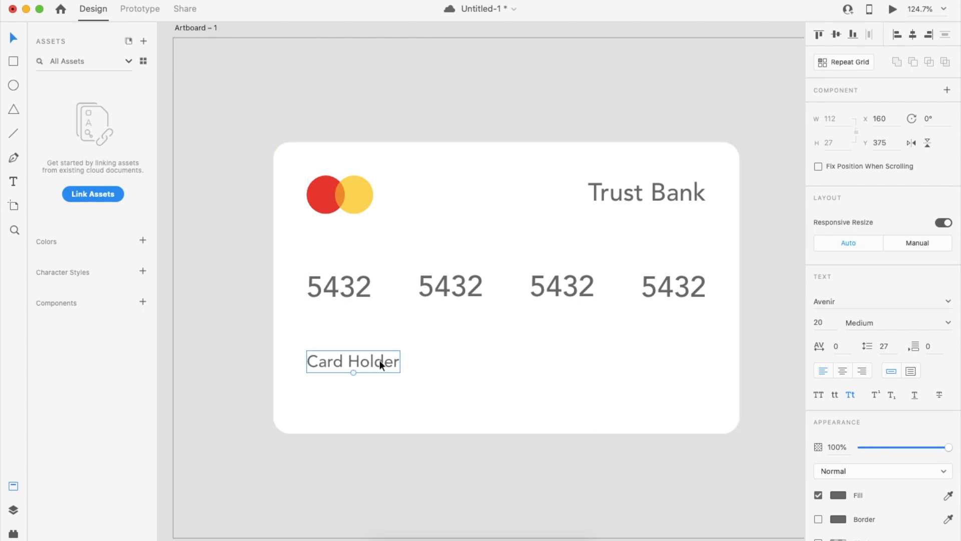
click(818, 394)
Copy the label beneath itself, replace it with the cardholder's name, and set size 30.
drag(400, 367, 399, 393)
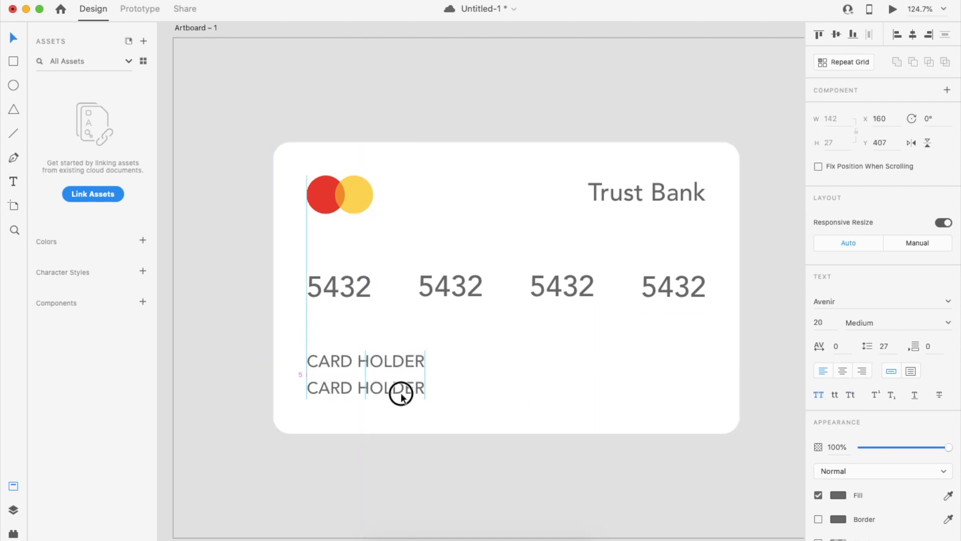
double_click(401, 396)
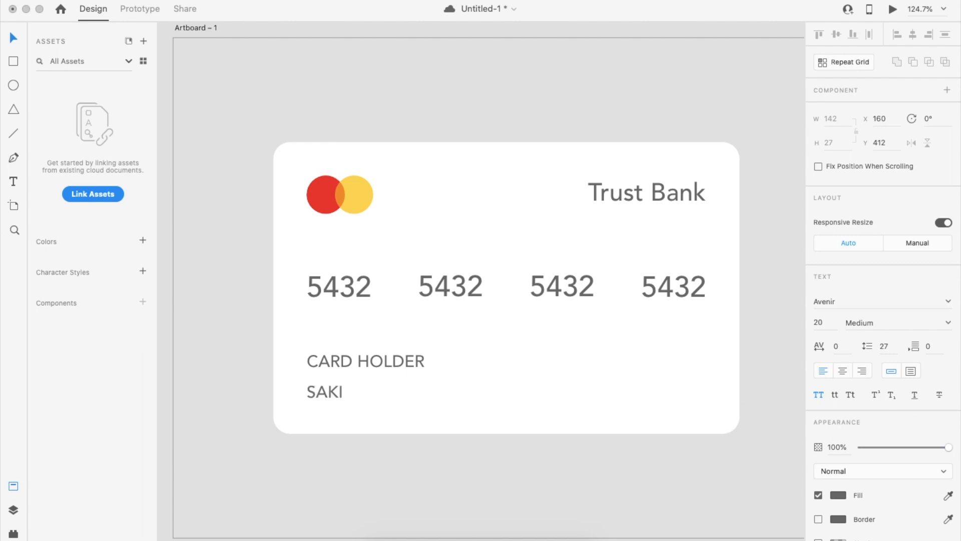
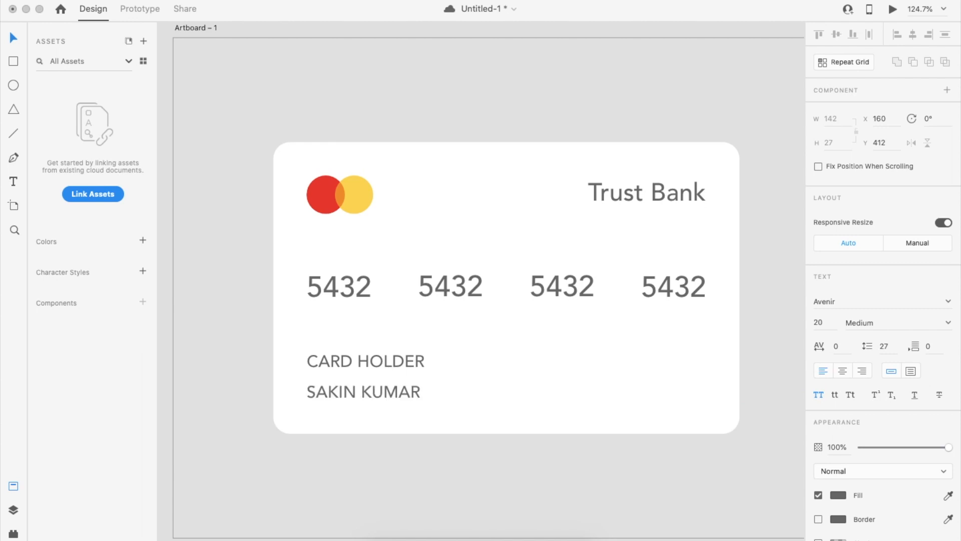
click(819, 322)
text(25)
key(Return)
click(602, 321)
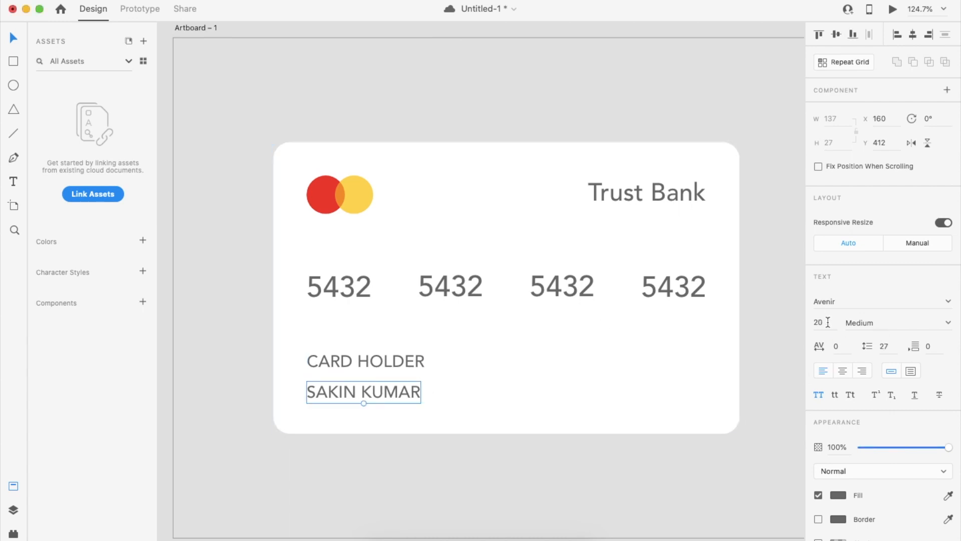
text(30)
key(Return)
Position the label and name together, then copy CARD HOLDER to the card's right side.
click(431, 398)
drag(411, 359, 412, 356)
drag(412, 391, 413, 392)
shift+click(393, 353)
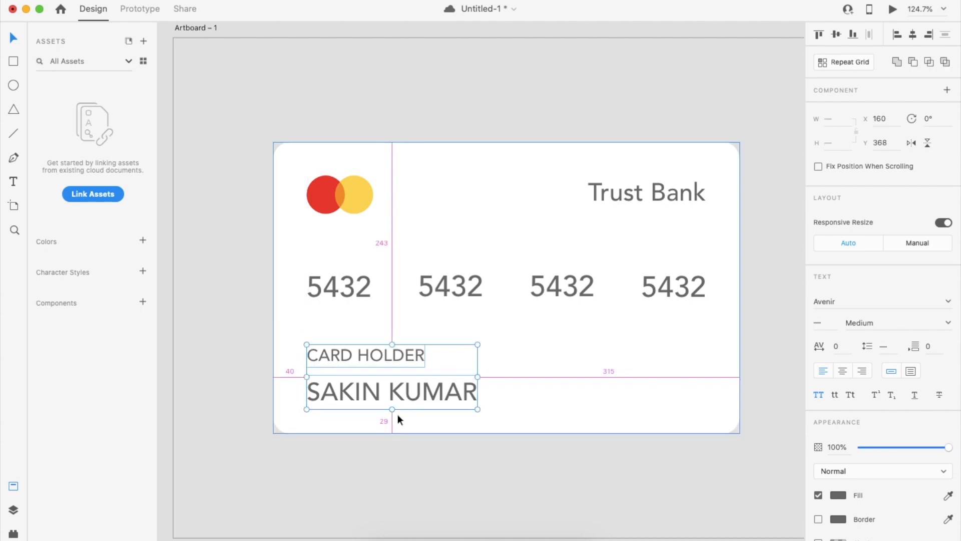
key(shift+Up)
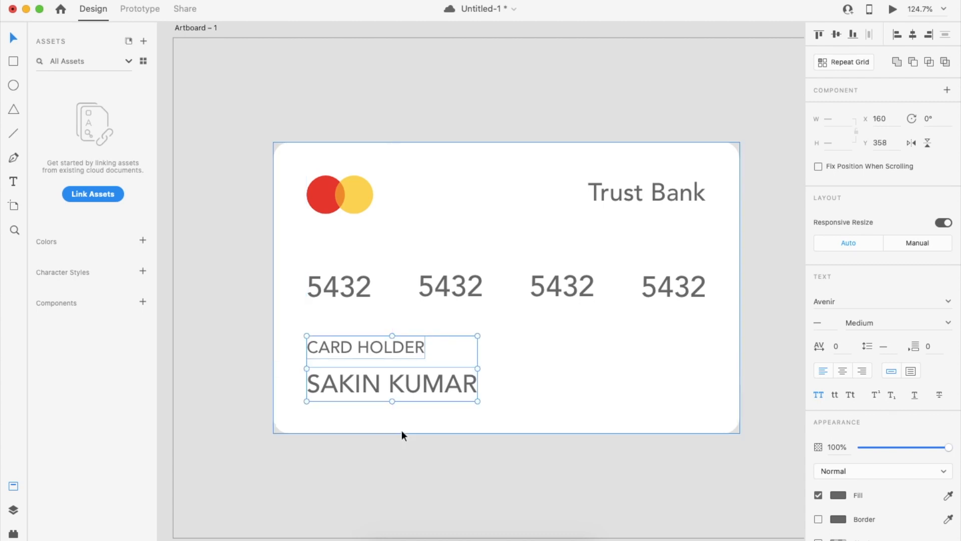
click(399, 466)
drag(379, 347, 642, 350)
Retype the copied label on the right as 'VALID THRU'.
double_click(642, 349)
text(VALID)
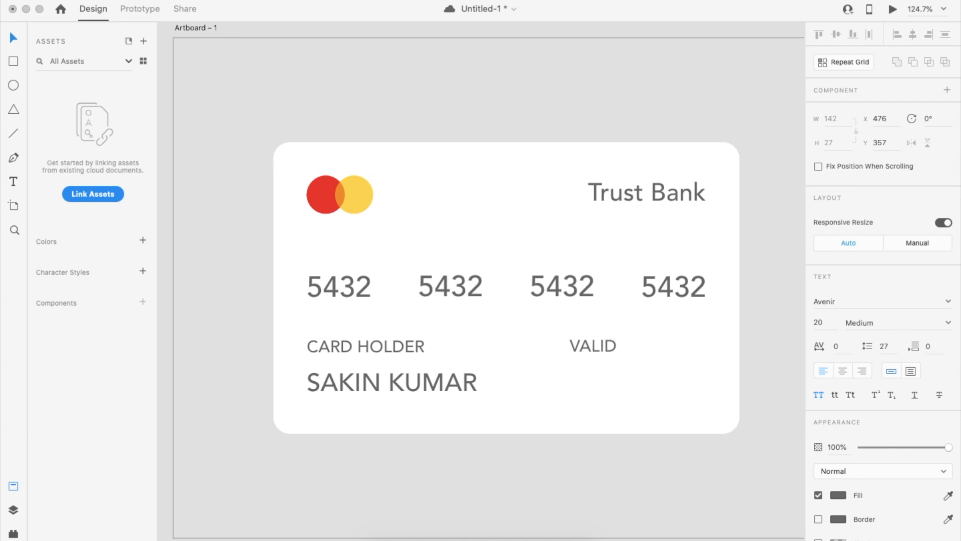
text( THRU)
key(Escape)
Duplicate the cardholder name to the right and change it to the 02/2022 expiry date.
click(460, 386)
drag(459, 386, 670, 391)
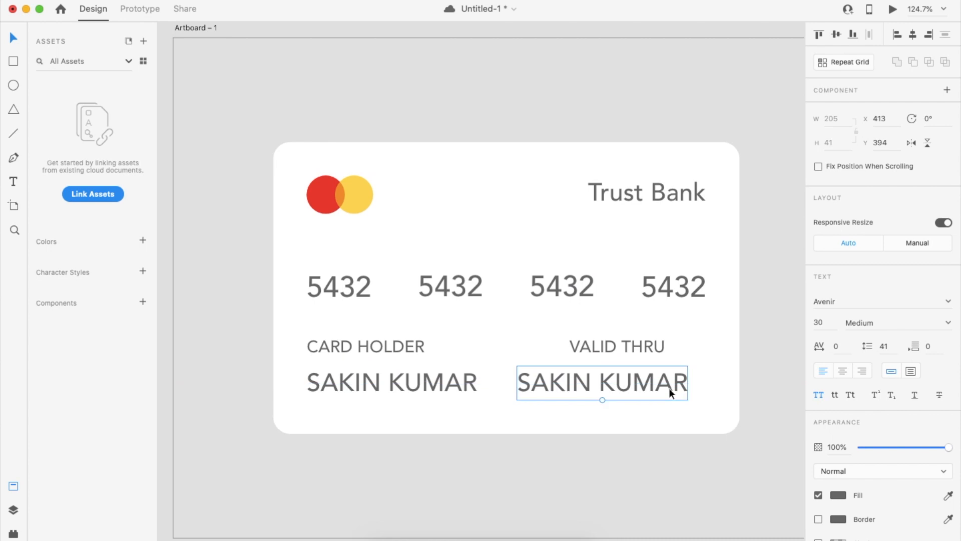
double_click(670, 389)
text(02/22)
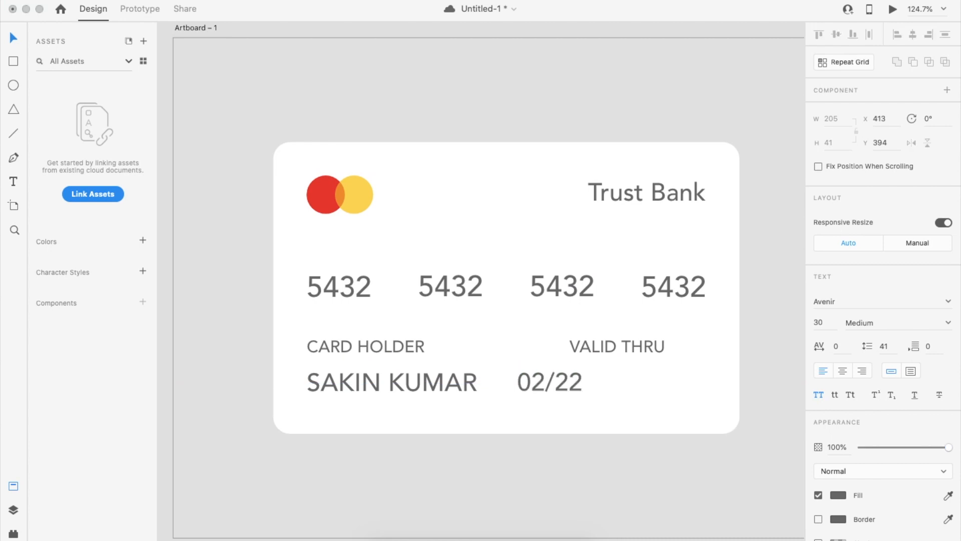
key(BackSpace)
text(022)
key(Escape)
Place 02/2022 under VALID THRU and align both right edges with the last number group.
drag(594, 384, 651, 384)
drag(652, 379, 645, 379)
drag(652, 345, 691, 347)
drag(654, 382, 693, 386)
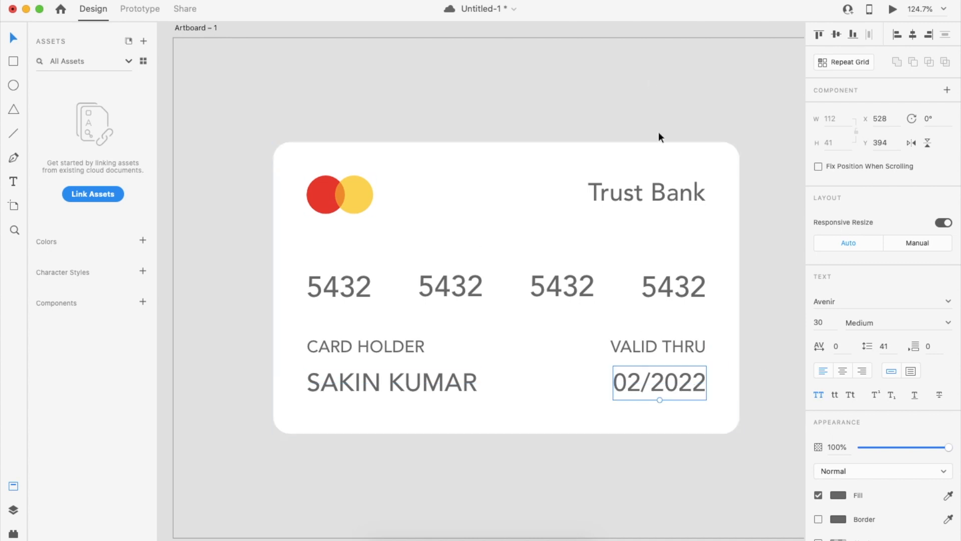
Reduce the CARD HOLDER and VALID THRU labels' font size by one step.
click(679, 487)
scroll(680, 487, down, 1)
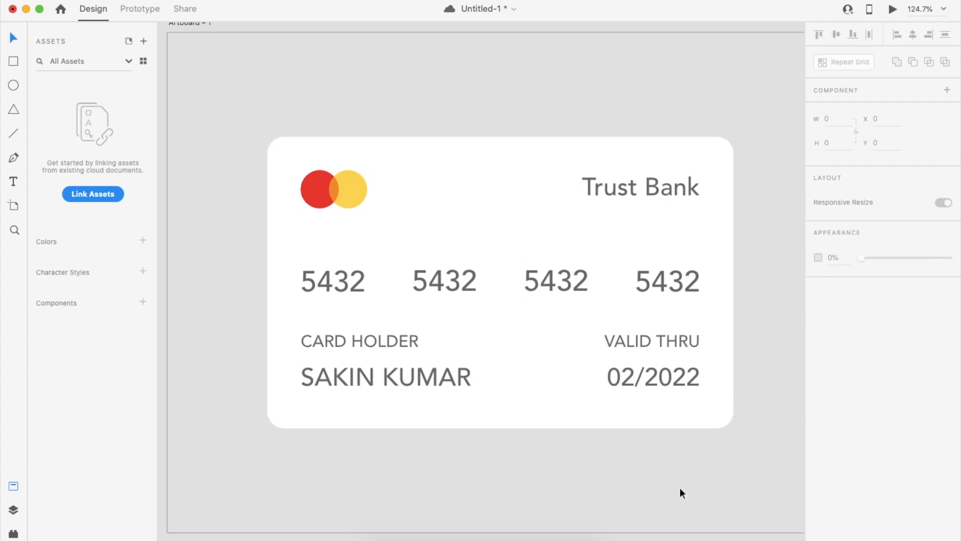
scroll(549, 421, down, 3)
scroll(509, 375, up, 2)
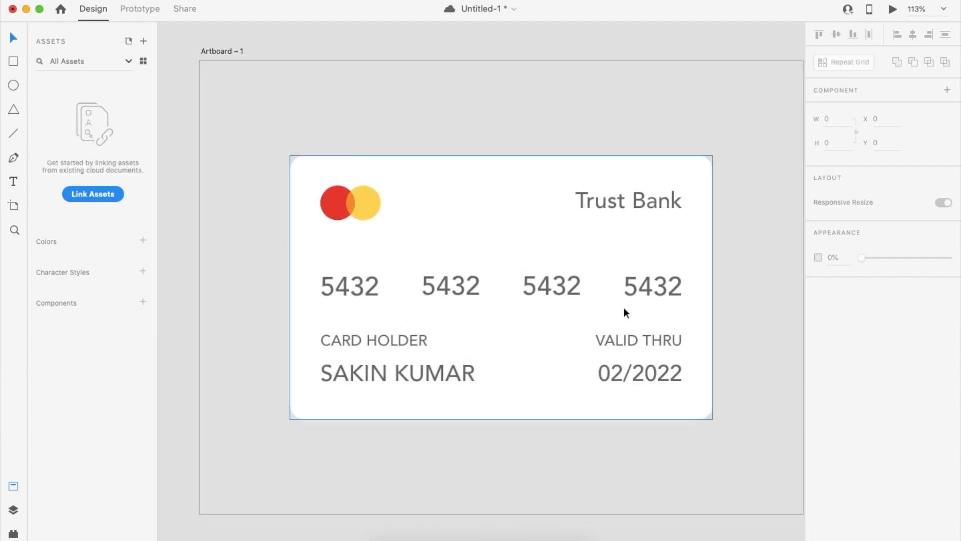
click(396, 374)
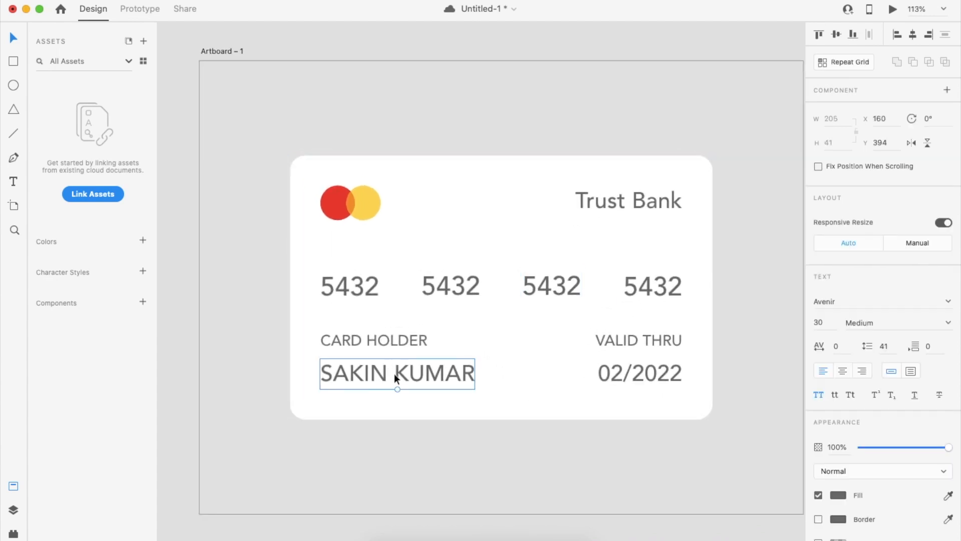
click(398, 342)
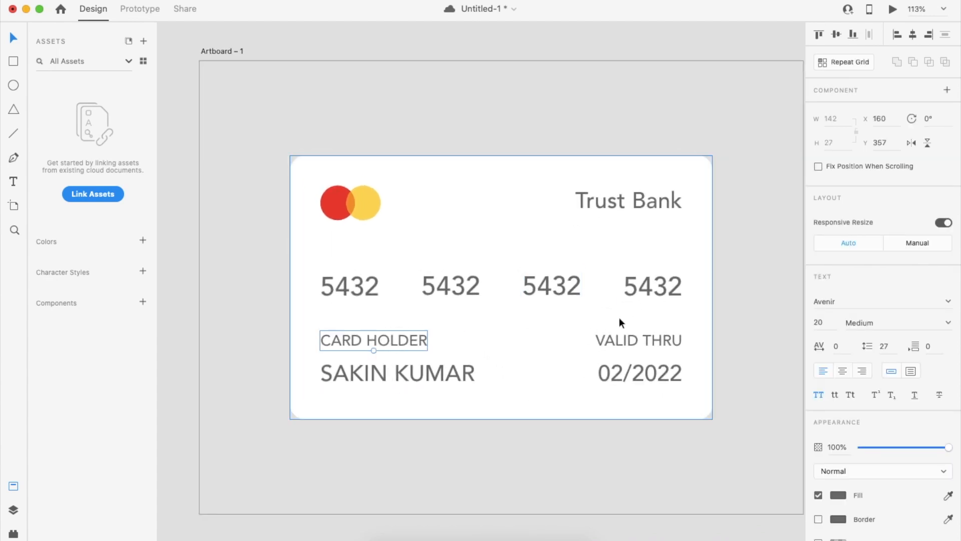
shift+click(639, 344)
click(818, 322)
key(Down)
key(Down)
key(Down)
key(Down)
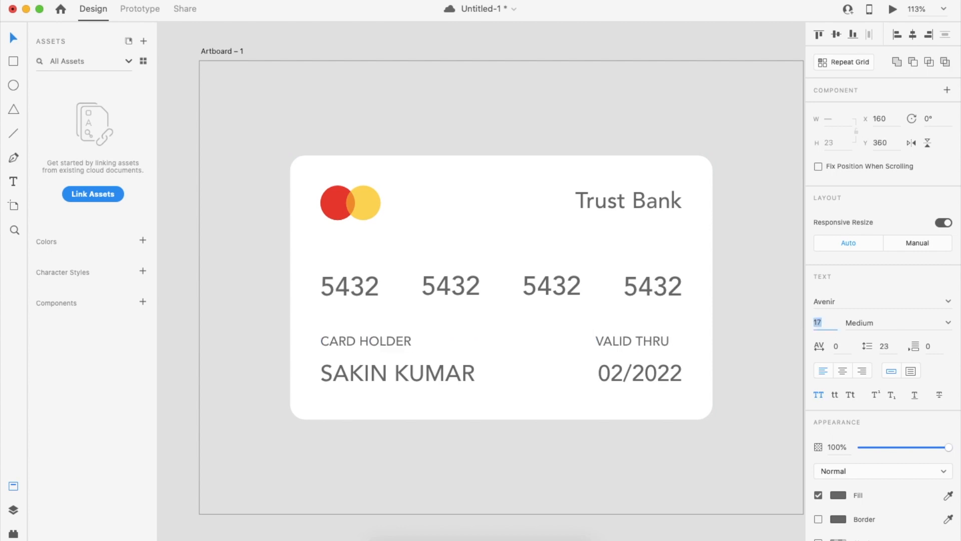
Set the cardholder name and 02/2022 date to font size 25.
click(428, 378)
shift+click(650, 367)
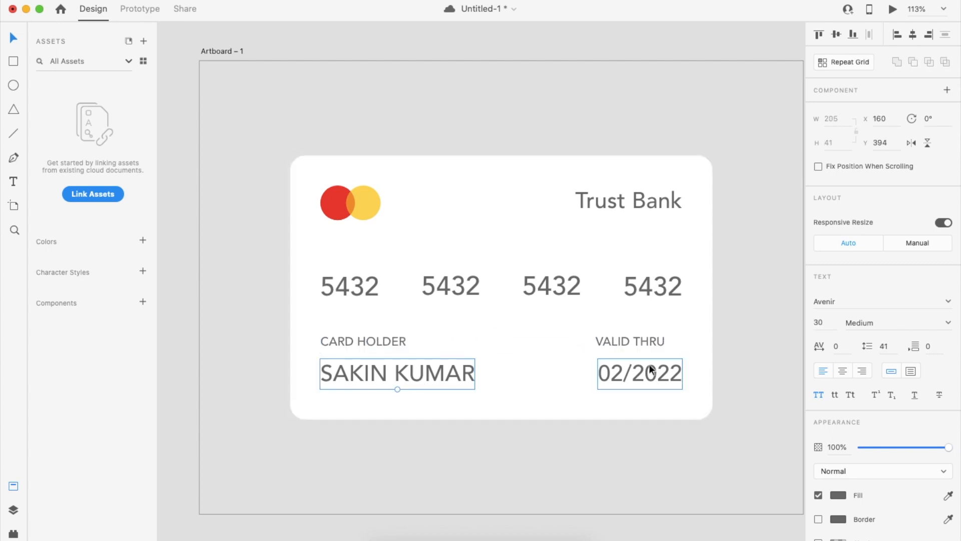
click(833, 321)
key(Down)
key(Down)
key(Down)
key(Down)
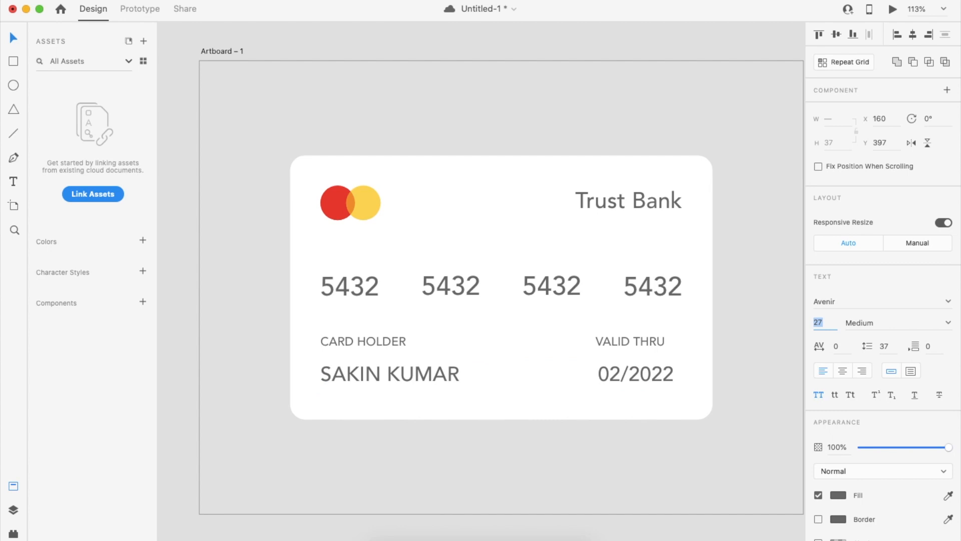
key(Down)
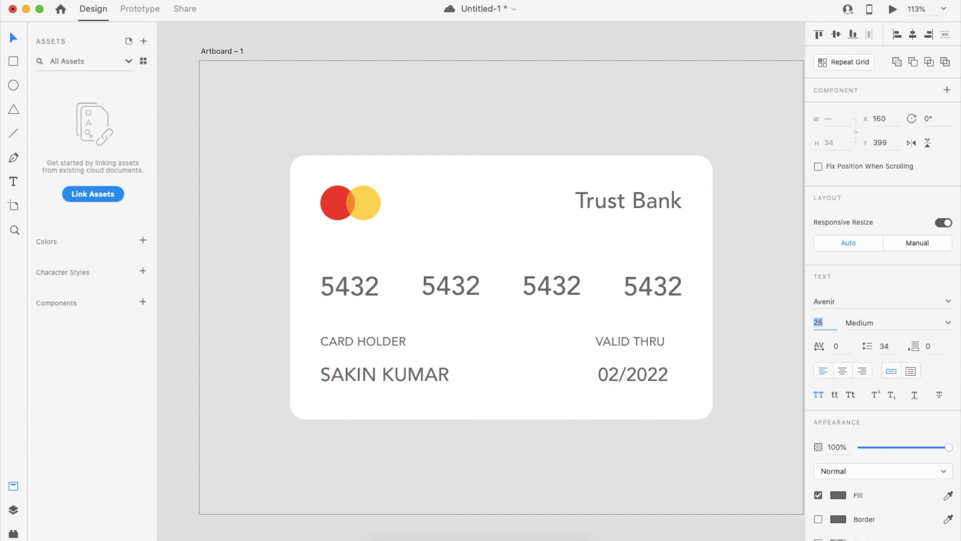
Nudge the CARD HOLDER and VALID THRU labels down closer to their values.
click(426, 424)
click(386, 337)
shift+click(645, 340)
key(Down)
key(Down)
key(Down)
key(Down)
key(Down)
key(Down)
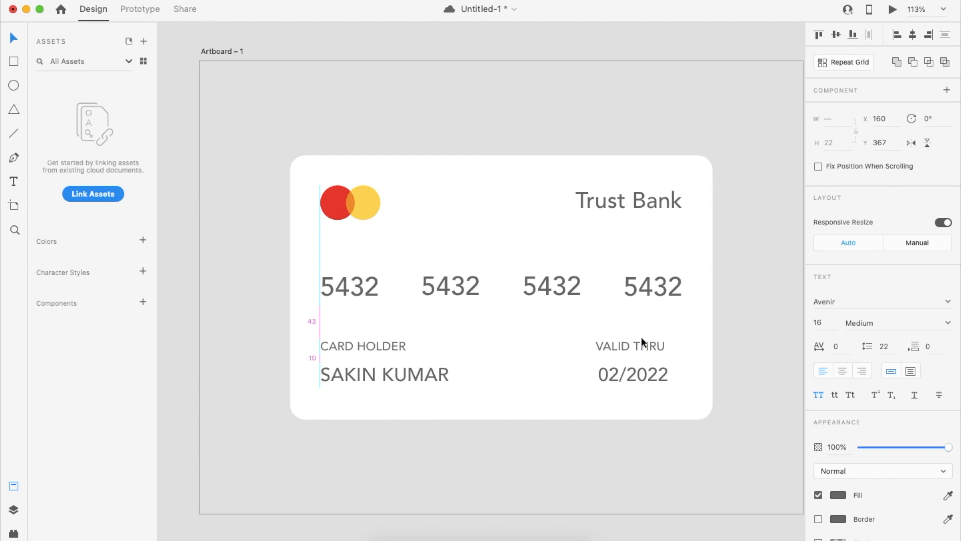
key(Down)
key(Down)
key(Down)
key(Down)
key(Down)
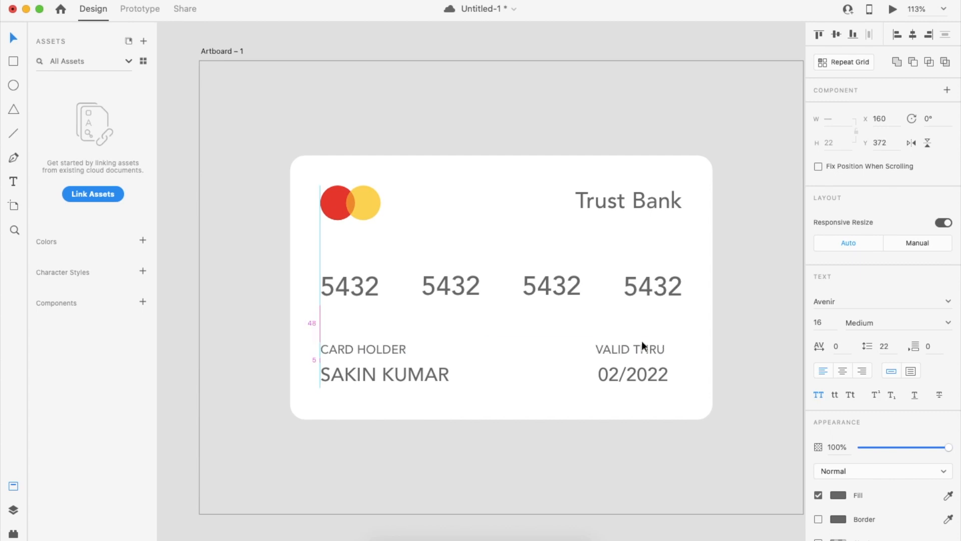
click(510, 460)
key(super+0)
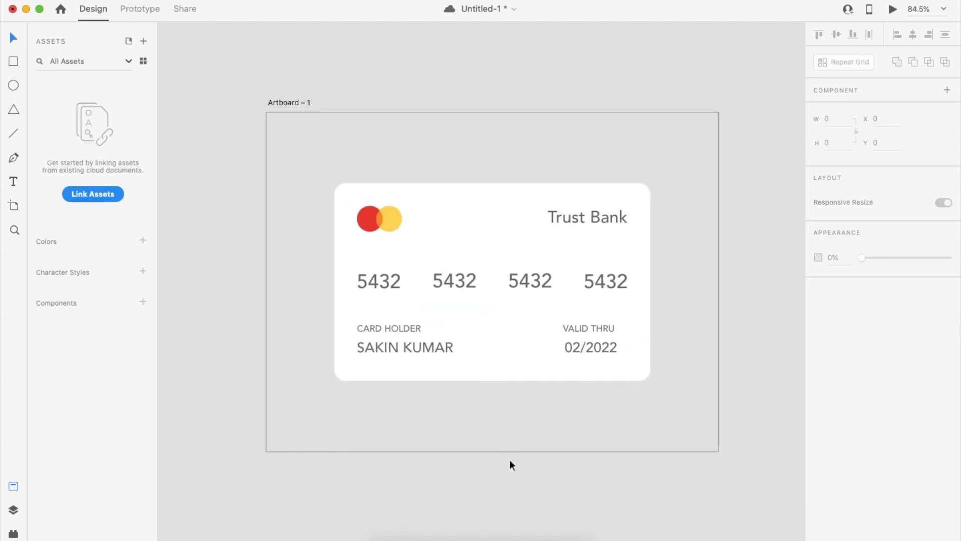
Right-align VALID THRU with the 02/2022 date and group them.
scroll(600, 359, up, 2)
click(596, 346)
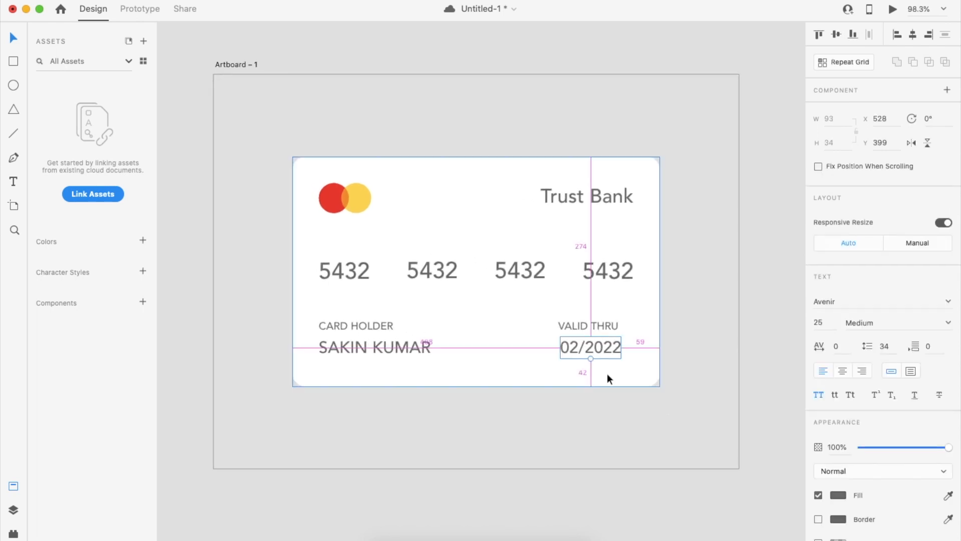
shift+click(589, 325)
click(930, 35)
key(super+g)
Group the CARD HOLDER label, name and date group, then nudge them down 2 px.
click(350, 347)
shift+click(356, 326)
shift+click(596, 343)
key(super+g)
key(alt)
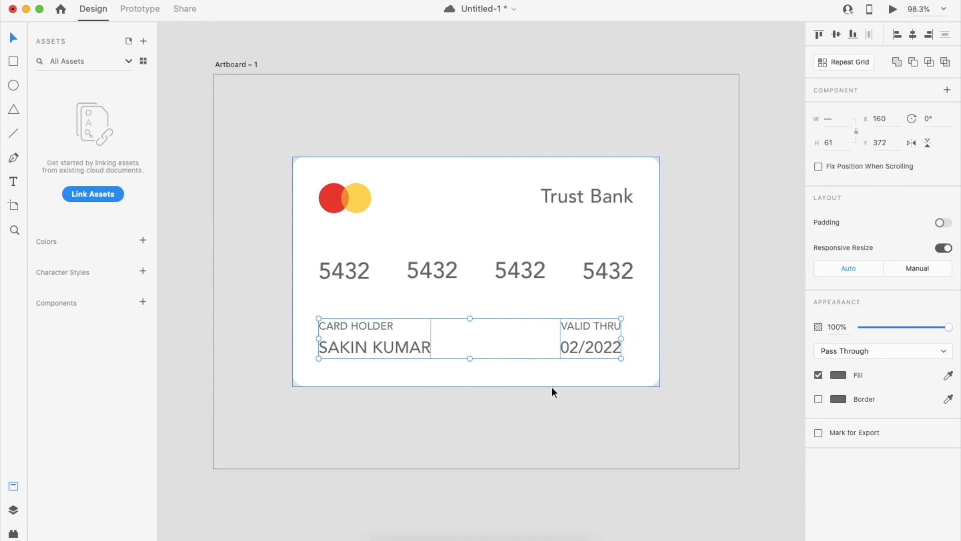
key(Down)
key(Down)
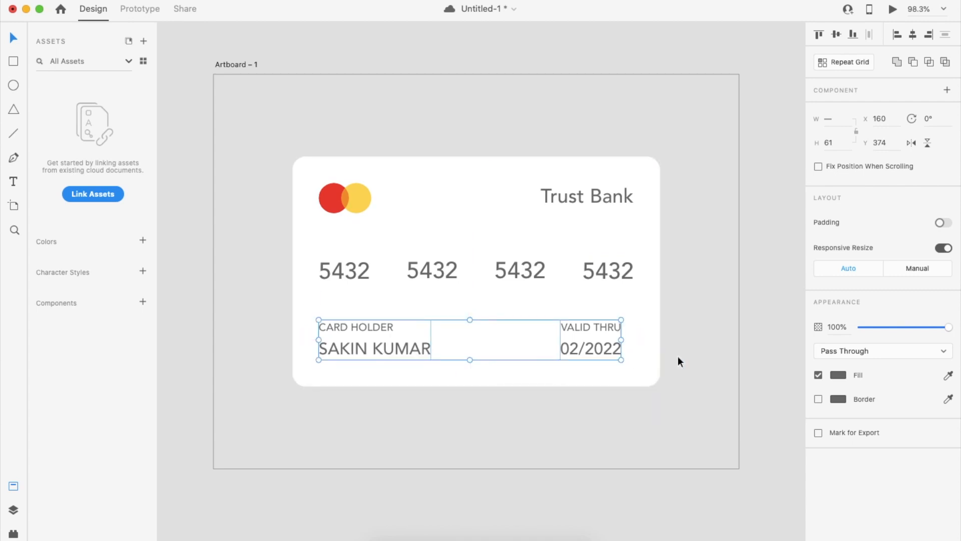
Line the date group up with the last 5432 and the name group with the first.
click(737, 311)
click(604, 334)
key(shift+Right)
key(Right)
key(Right)
key(Right)
key(Right)
key(Right)
key(Right)
key(Right)
key(Right)
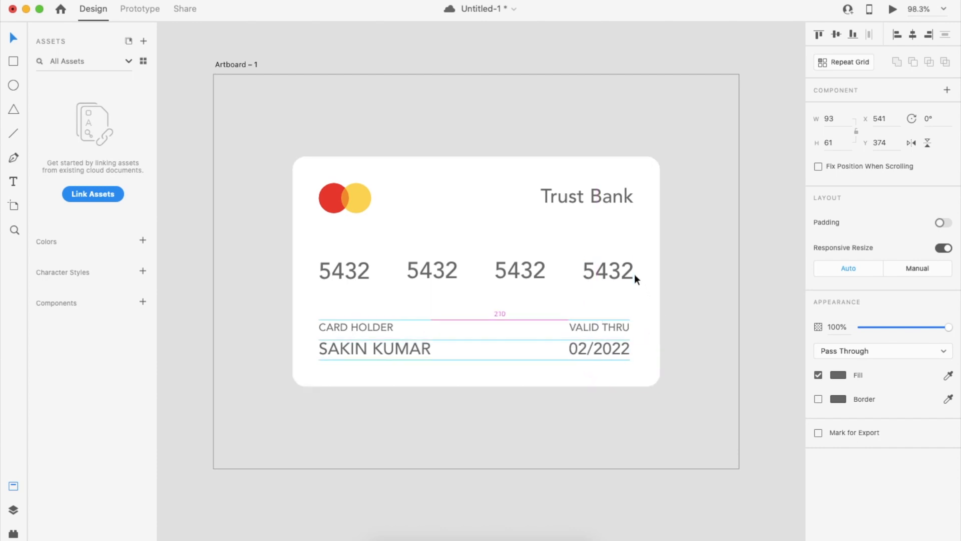
key(Right)
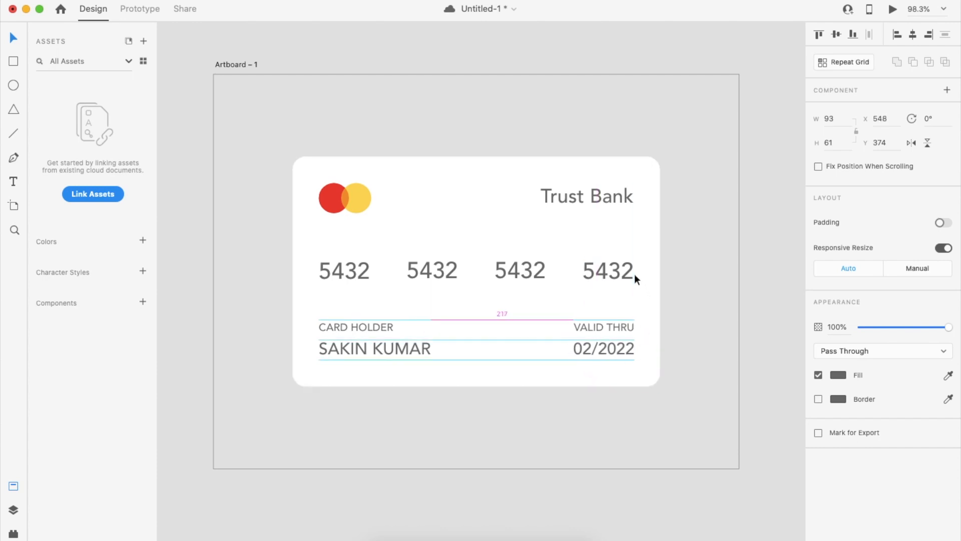
click(367, 341)
key(Right)
key(Right)
key(Right)
key(Right)
key(Right)
key(Right)
key(Left)
key(Left)
key(Left)
key(Left)
key(Left)
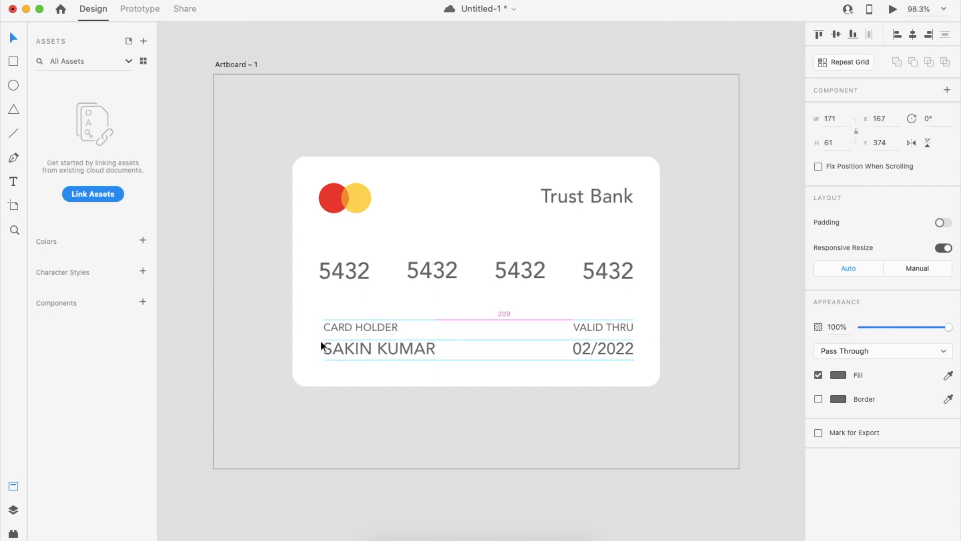
click(350, 346)
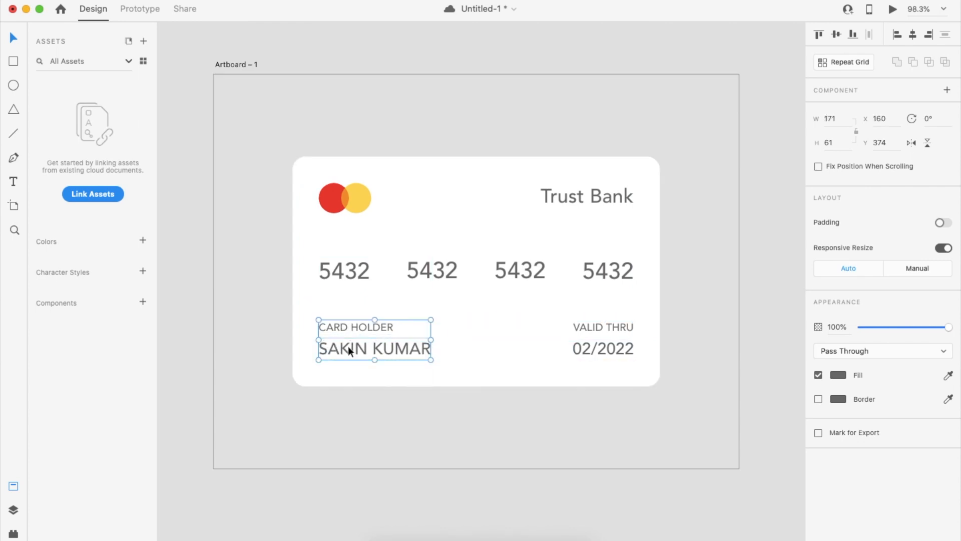
Scroll around the canvas to review the finished card layout.
click(629, 101)
scroll(629, 97, down, 3)
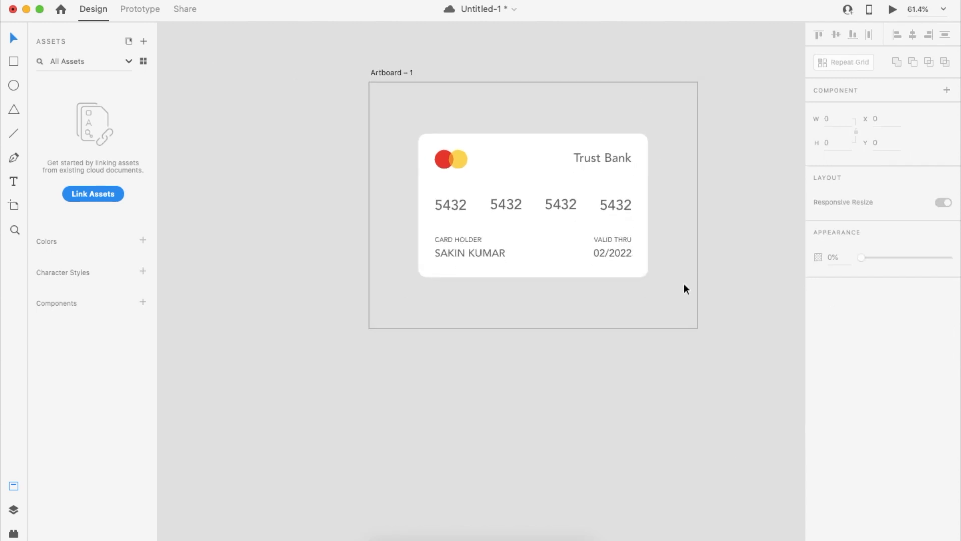
scroll(617, 211, up, 3)
scroll(699, 197, up, 2)
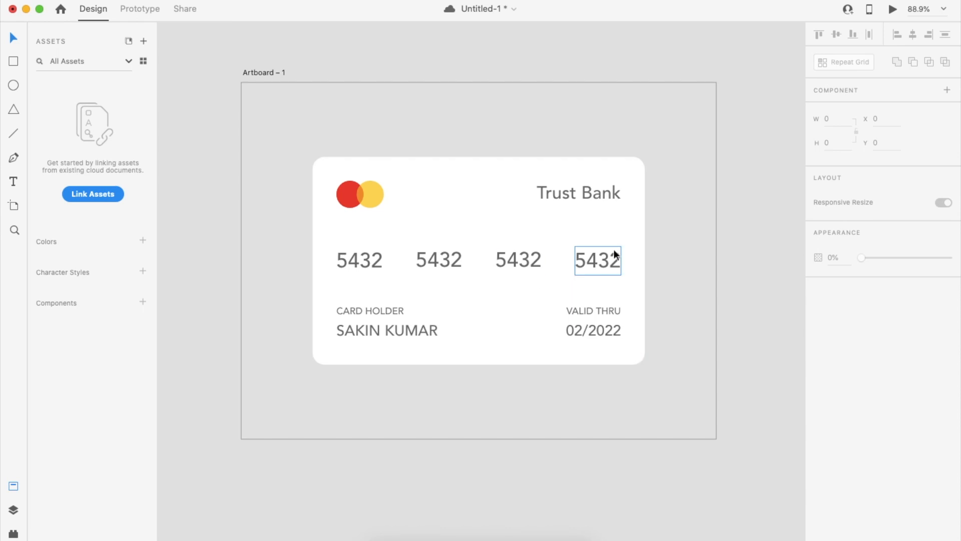
scroll(617, 253, down, 3)
scroll(611, 254, up, 3)
scroll(612, 255, right, 2)
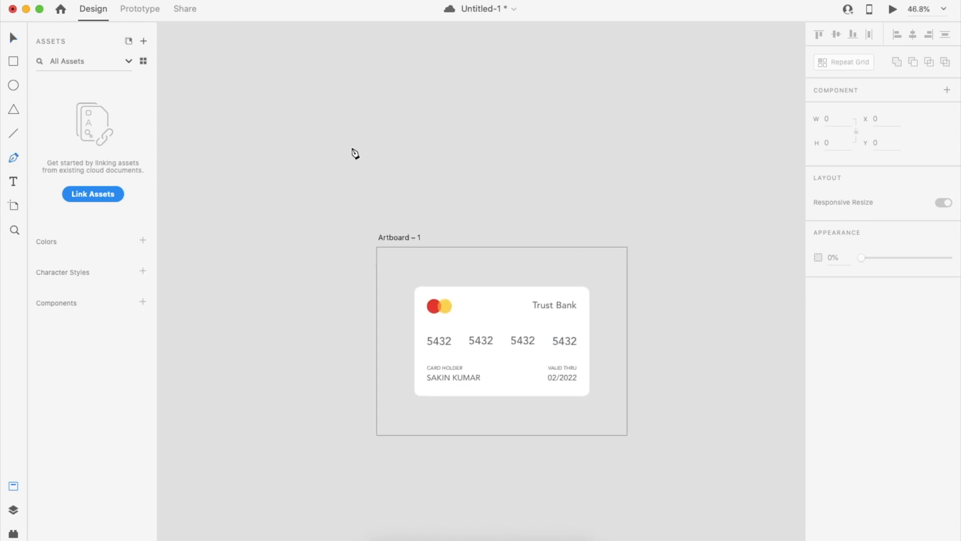
scroll(354, 153, up, 1)
scroll(354, 154, right, 1)
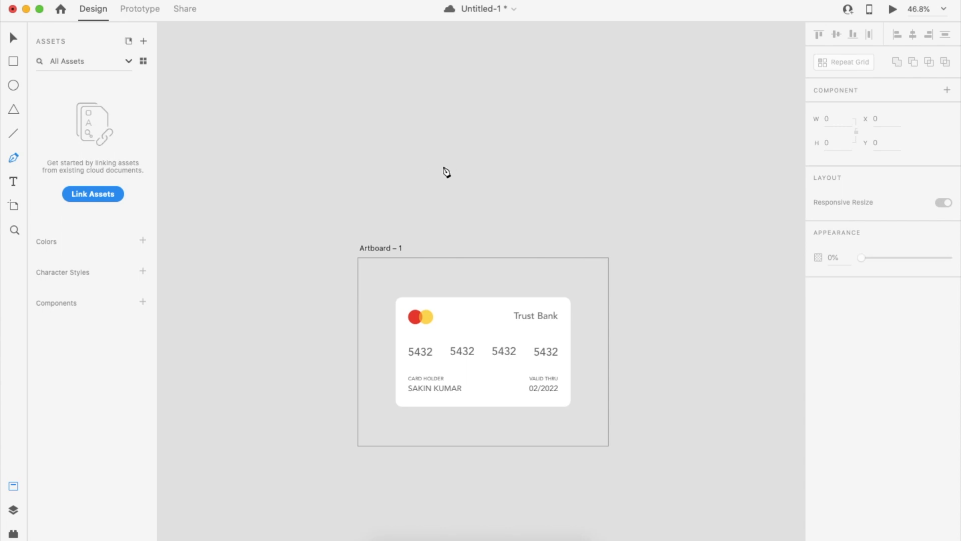
Draw a five-point zigzag line with the Pen tool above the artboard.
click(384, 149)
click(469, 110)
click(555, 169)
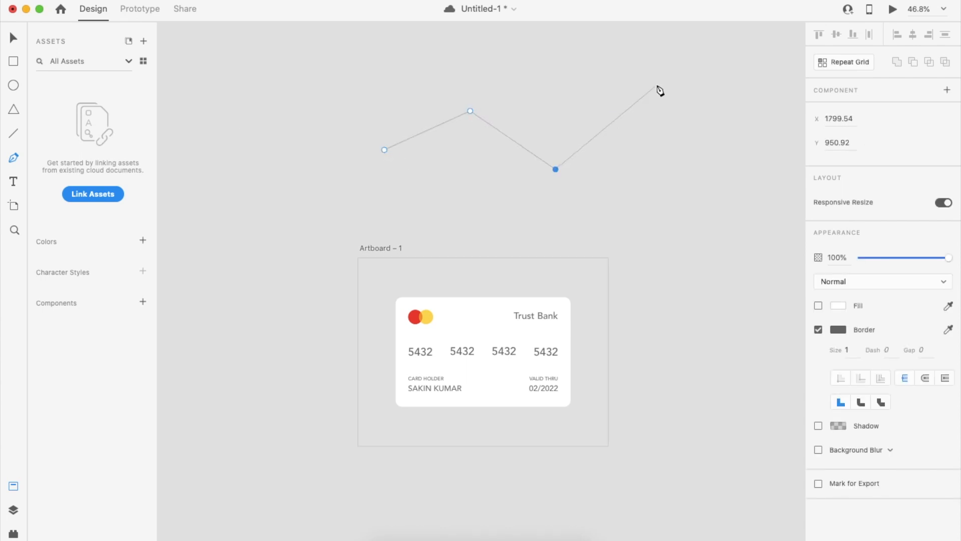
click(657, 86)
click(744, 161)
key(Escape)
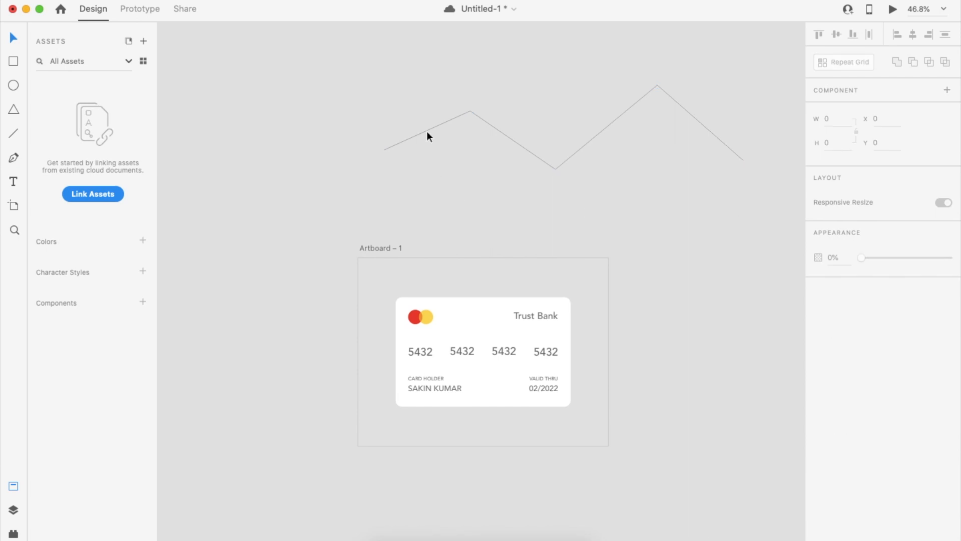
Convert the zigzag's two peaks and dip into smooth curves.
click(466, 113)
double_click(472, 111)
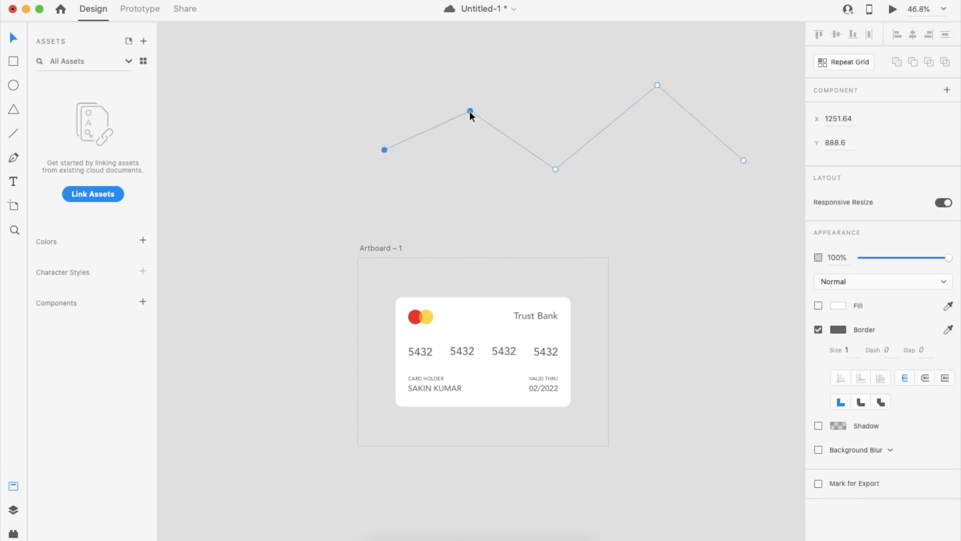
click(556, 169)
double_click(470, 111)
double_click(556, 169)
double_click(658, 85)
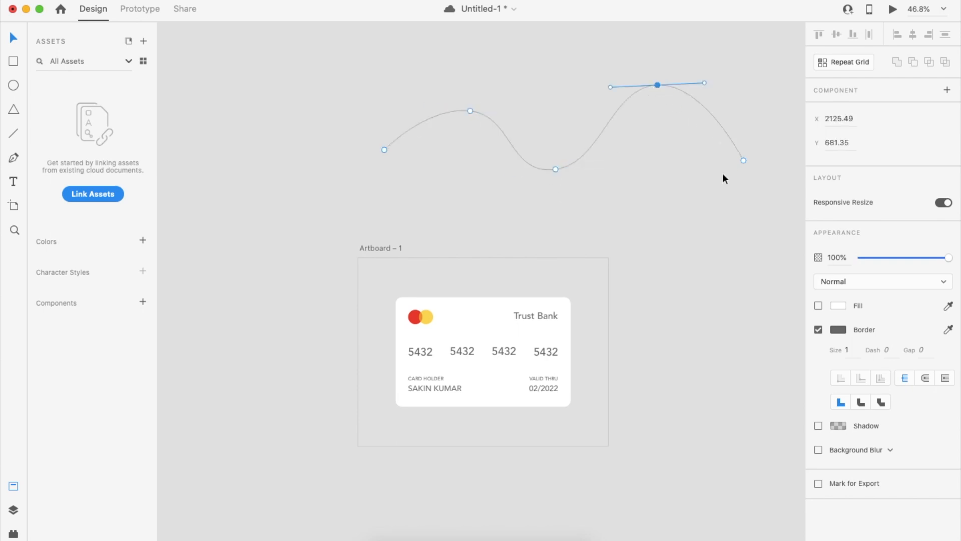
click(722, 174)
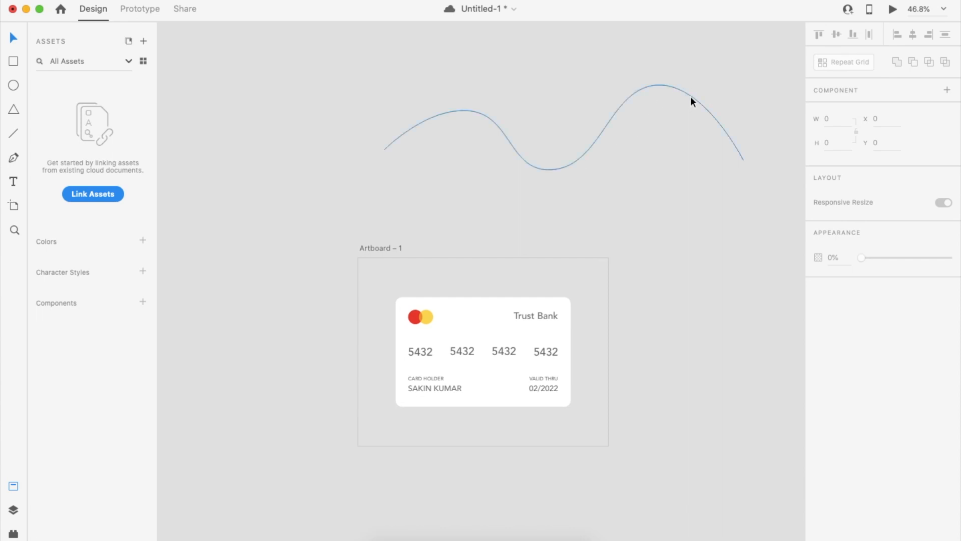
Duplicate the wave downward three times to make four parallel curves.
drag(691, 95, 692, 107)
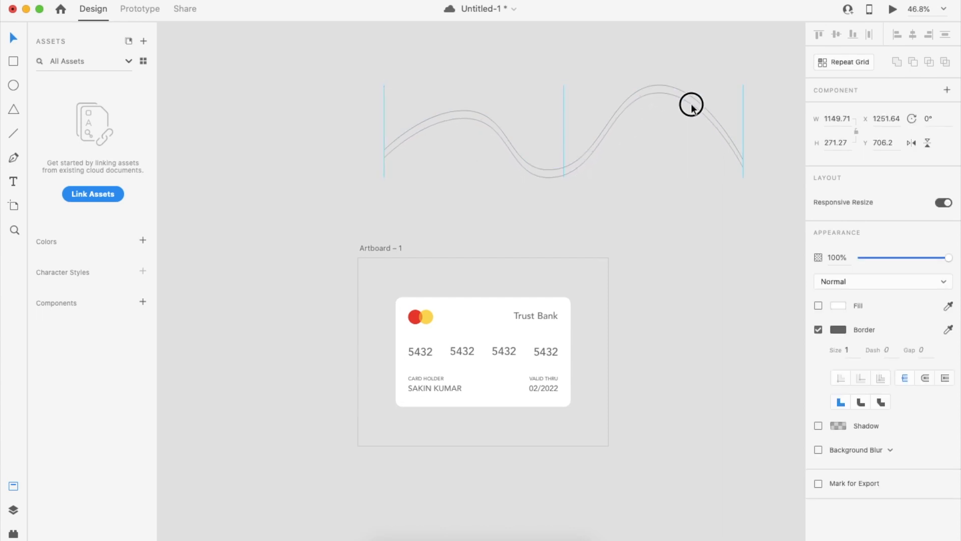
key(super+d)
key(shift+Down)
key(shift+Down)
key(shift+Down)
key(super+d)
key(shift+Down)
key(shift+Down)
key(shift+Down)
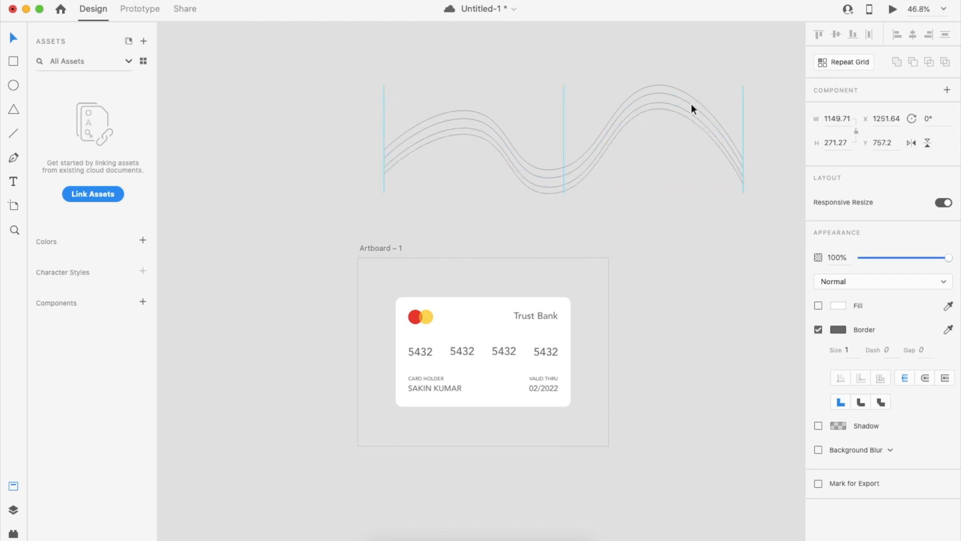
click(624, 50)
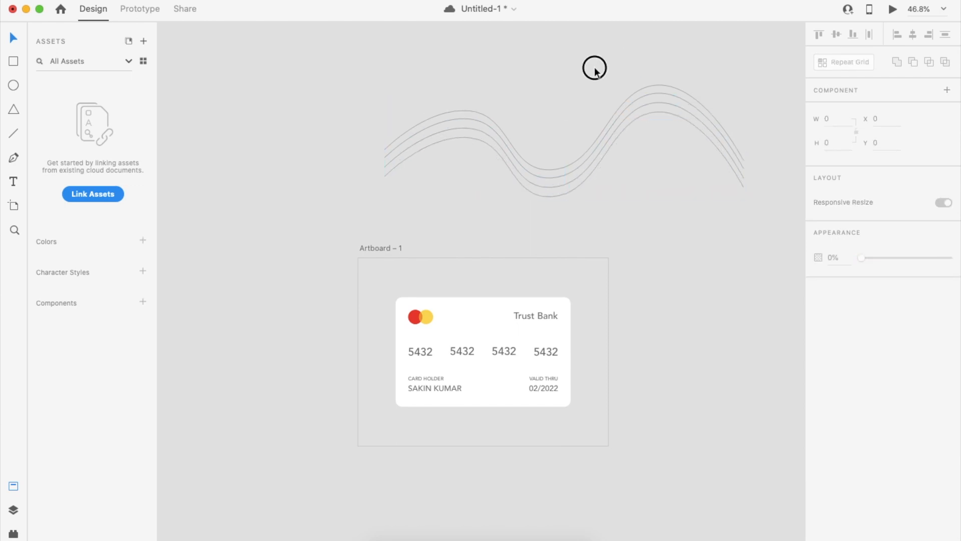
Group the four waves, then scale and tilt them across the card's lower right.
drag(594, 66, 678, 166)
key(super+g)
click(678, 283)
drag(634, 122, 584, 362)
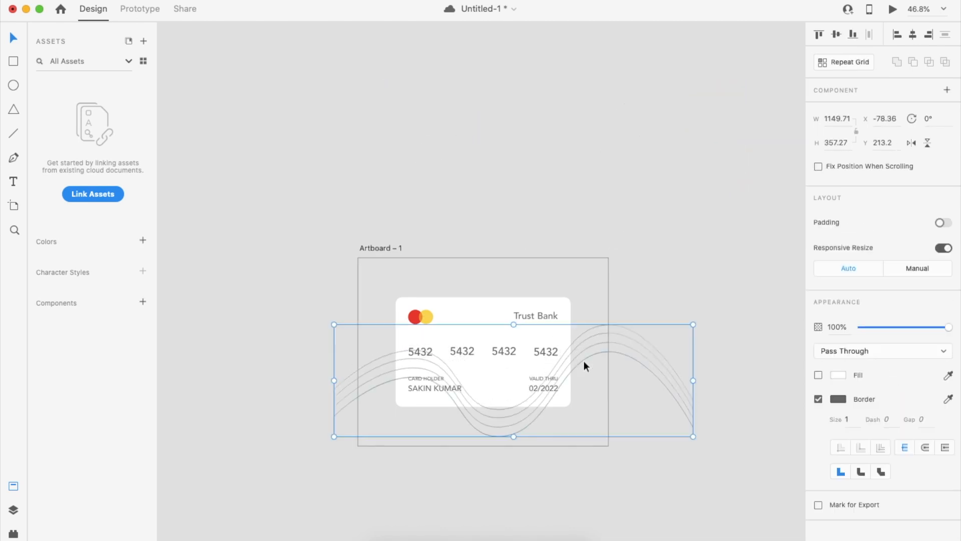
scroll(584, 362, up, 3)
drag(716, 364, 657, 268)
click(672, 276)
drag(545, 223, 568, 225)
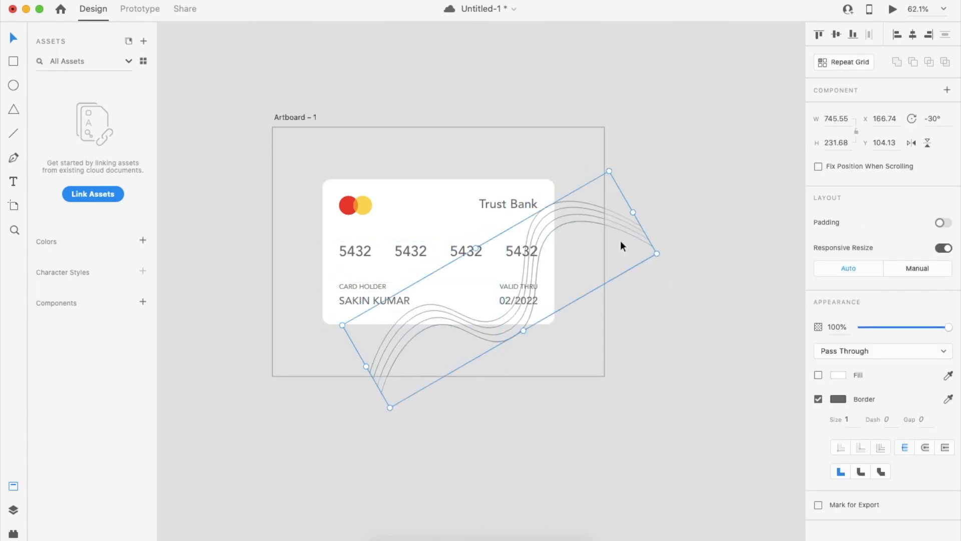
Bring the card shape to front and mask the wave group with it.
click(528, 269)
scroll(524, 269, up, 3)
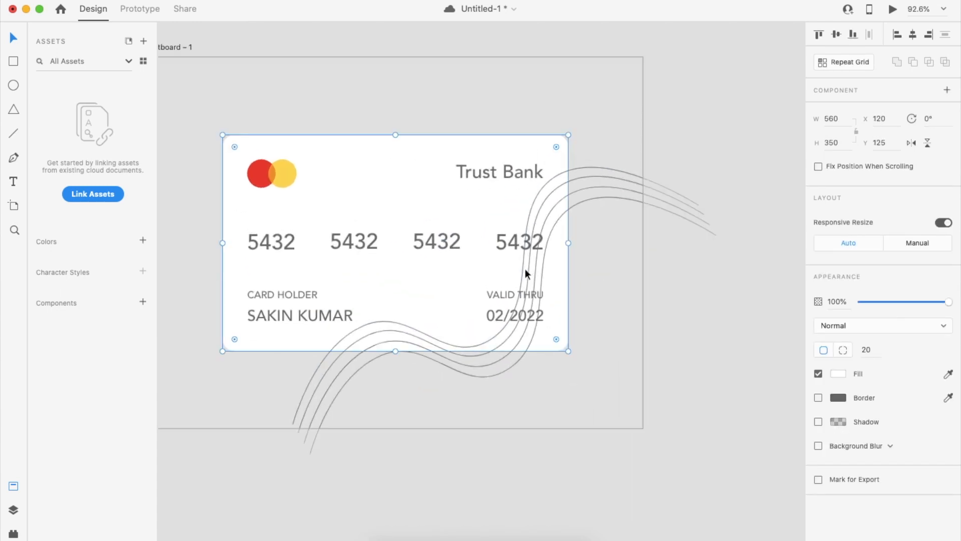
click(615, 287)
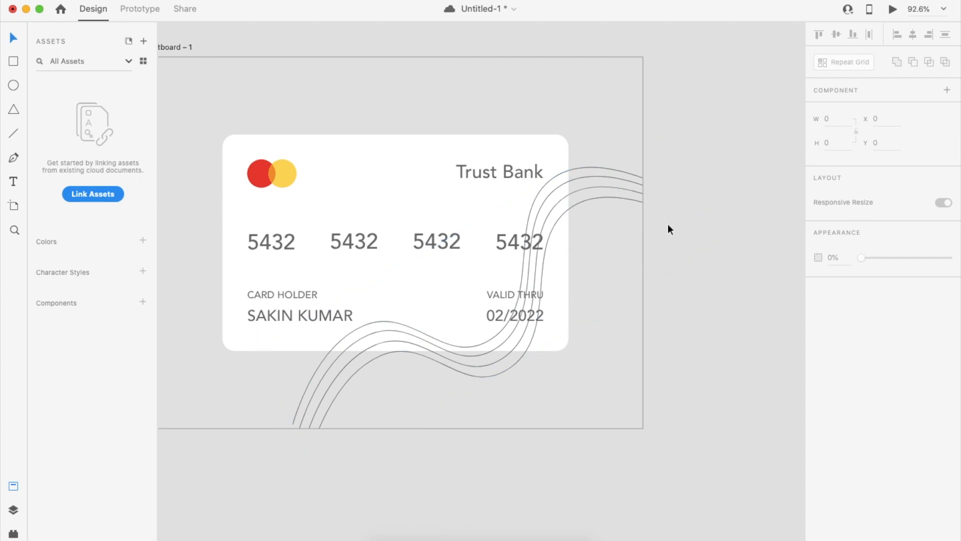
scroll(588, 260, left, 2)
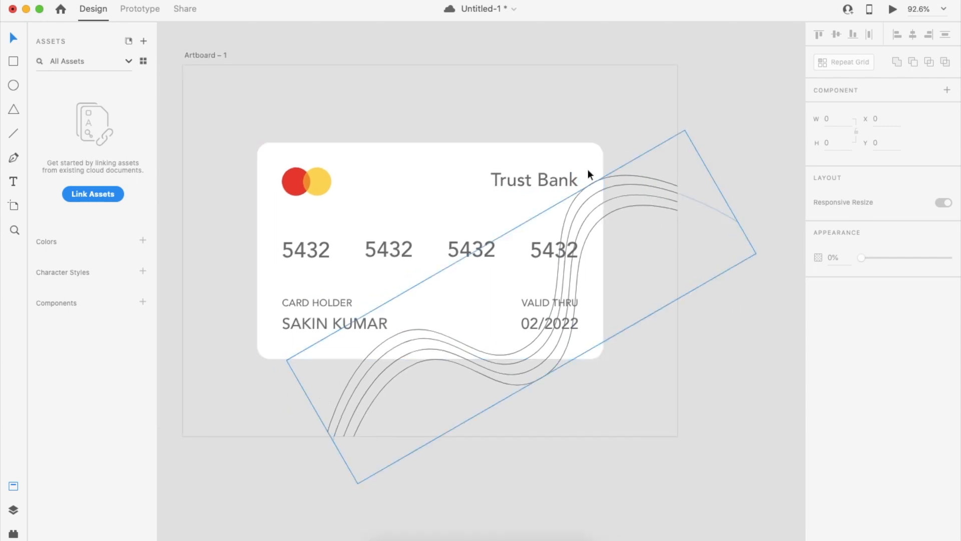
click(596, 319)
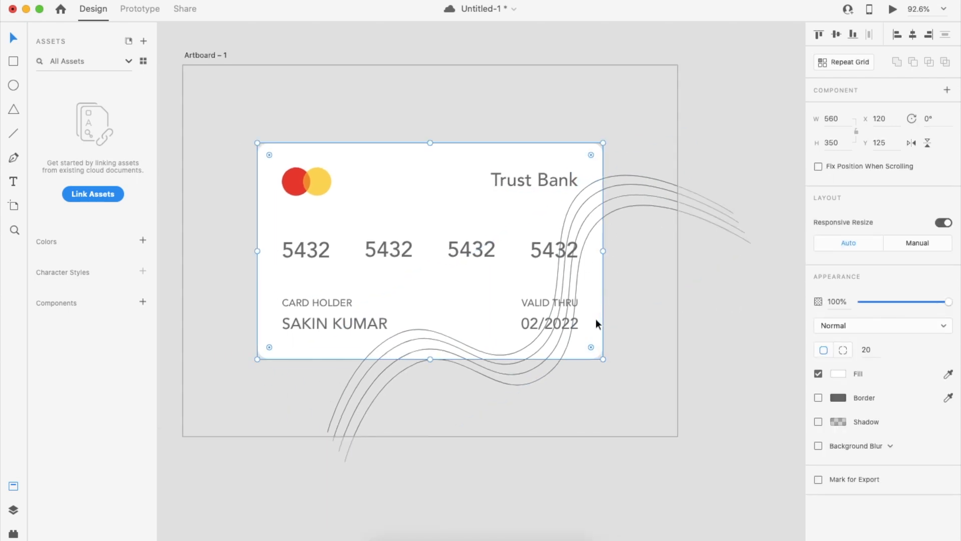
key(super+shift+bracketright)
shift+click(657, 206)
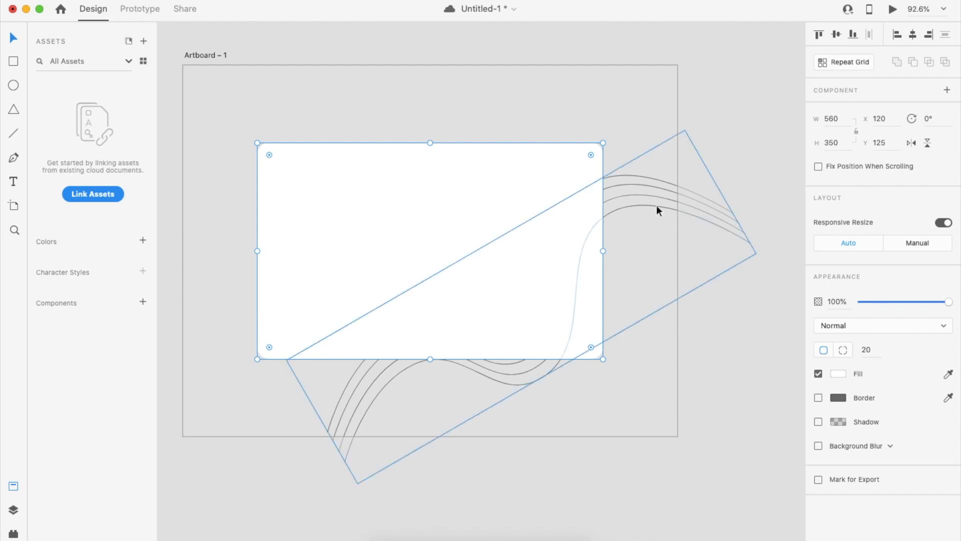
key(super+shift+m)
click(719, 226)
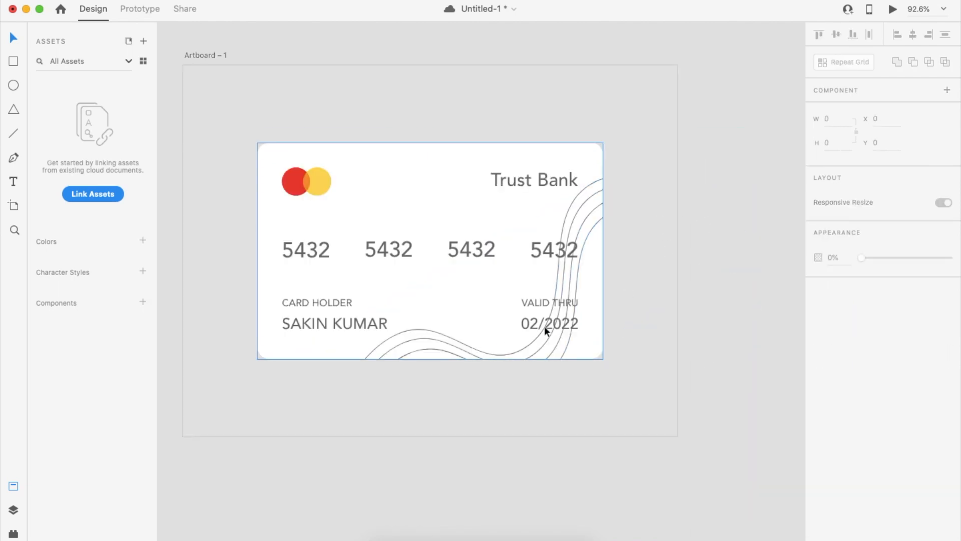
Reapply the card-shape mask to the wave group from the context menu.
double_click(606, 225)
click(687, 105)
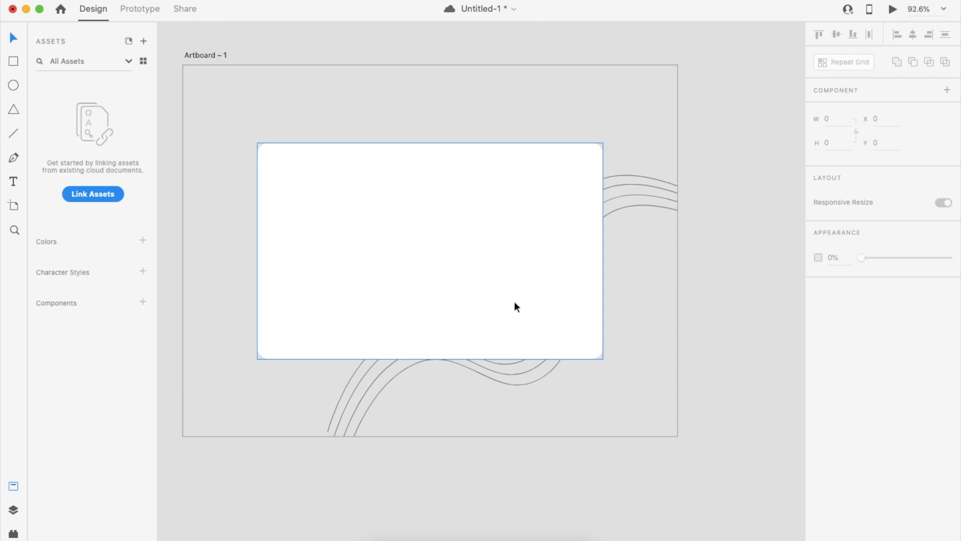
click(634, 204)
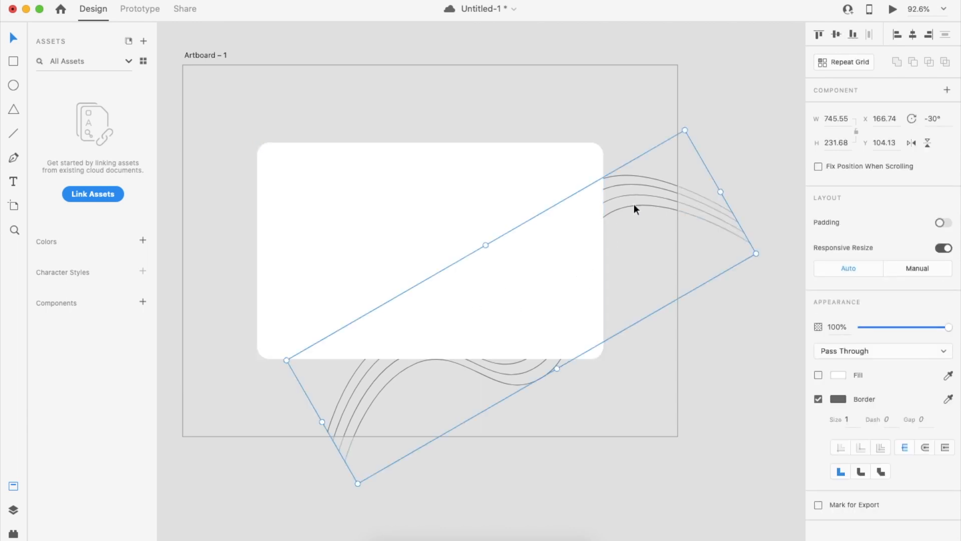
shift+click(551, 167)
right_click(551, 166)
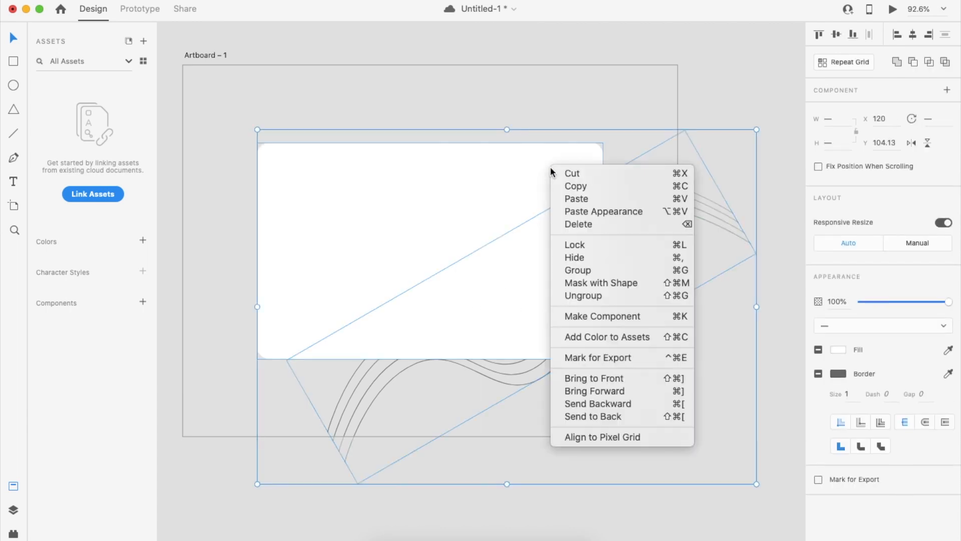
click(621, 283)
click(706, 301)
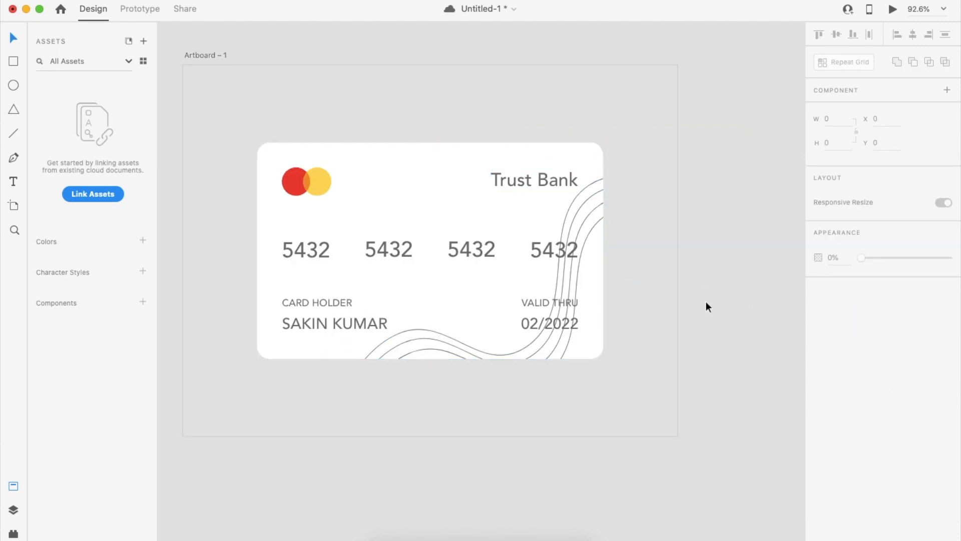
Select the last 5432 group, the expiry date and the card holder text.
click(546, 255)
shift+click(532, 308)
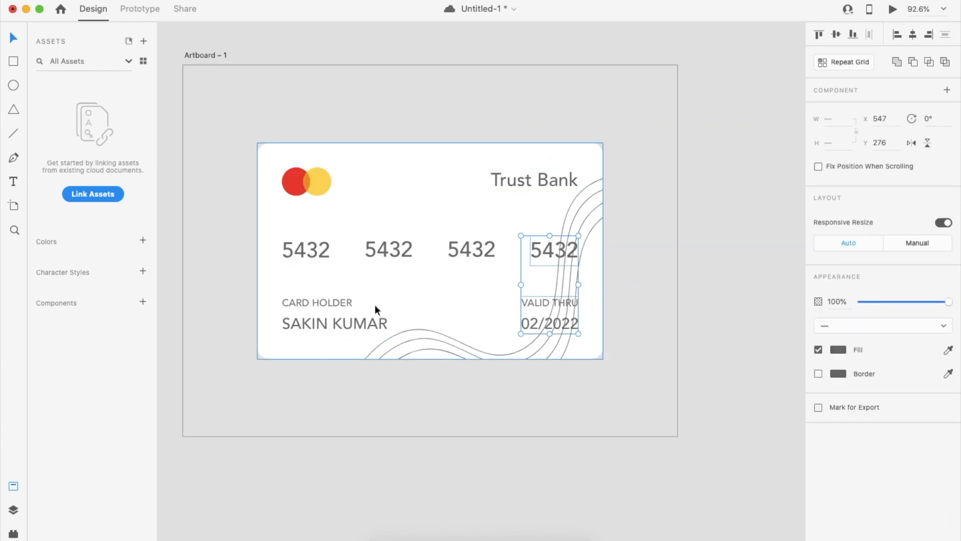
shift+click(353, 320)
Add the other 5432 groups, Mastercard logo and Trust Bank title to the selection, then clear it.
shift+click(474, 248)
shift+click(294, 247)
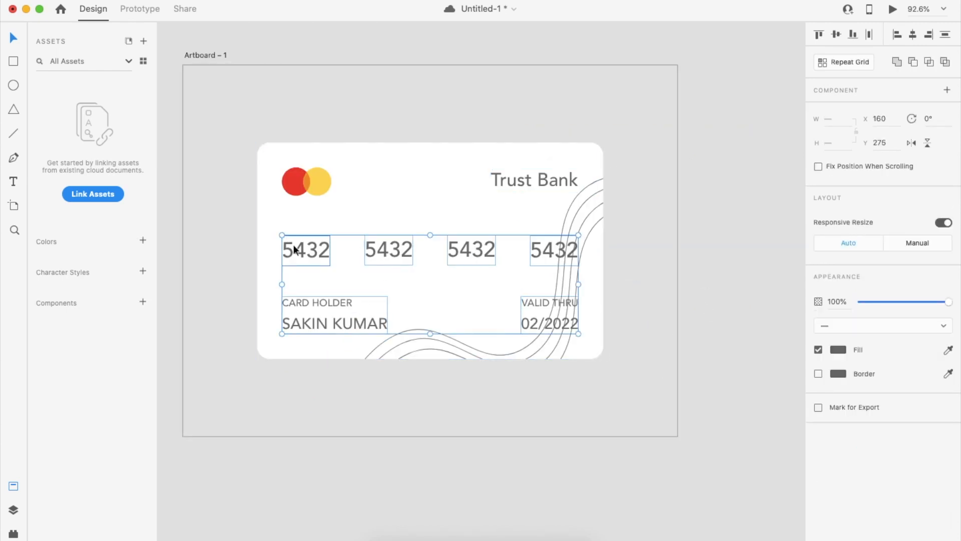
shift+click(311, 178)
shift+click(502, 180)
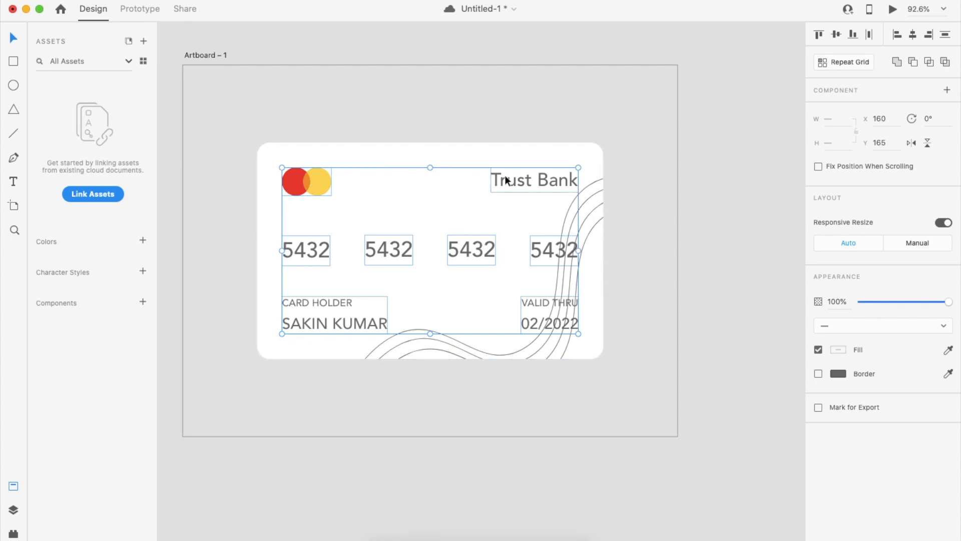
click(675, 165)
Lower the masked card's wave opacity to 20%.
click(600, 180)
drag(917, 304, 879, 304)
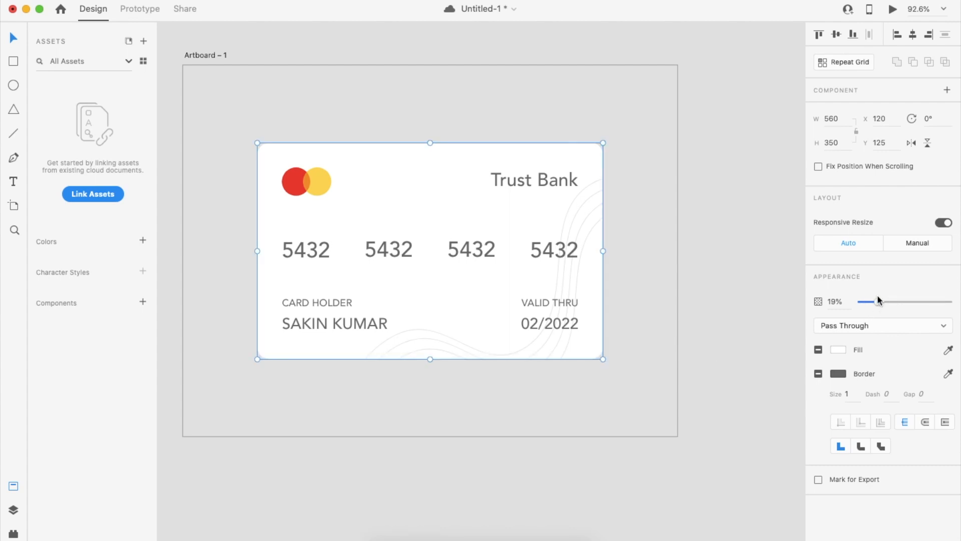
click(845, 303)
click(716, 355)
Select the whole card group, then select Artboard – 1.
scroll(716, 355, down, 5)
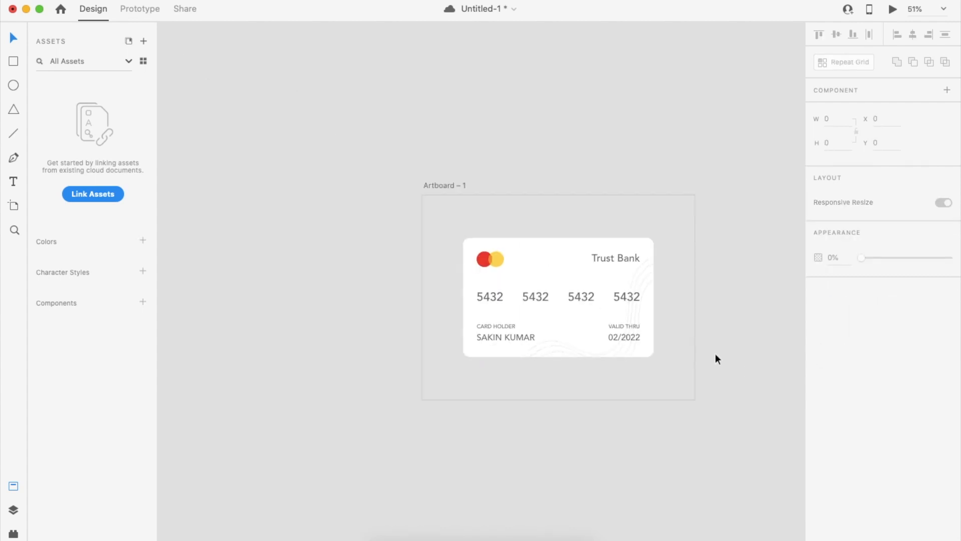
scroll(716, 354, right, 1)
drag(397, 233, 615, 379)
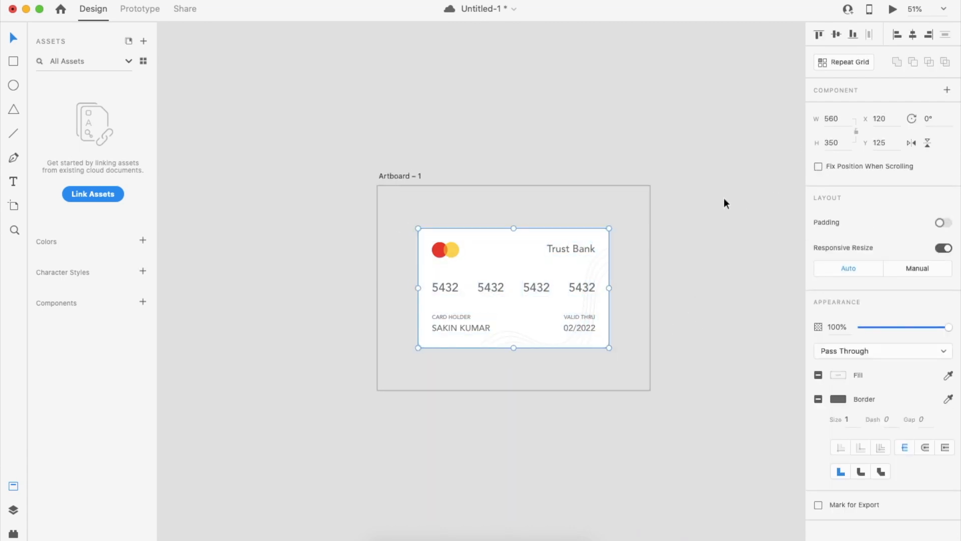
scroll(720, 211, up, 3)
scroll(720, 212, down, 1)
scroll(726, 335, down, 1)
click(726, 335)
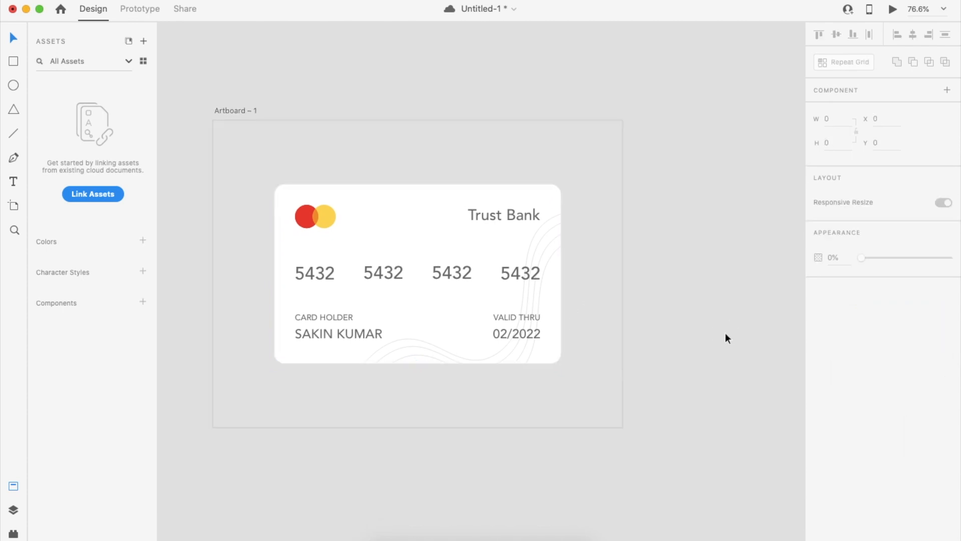
scroll(723, 346, left, 2)
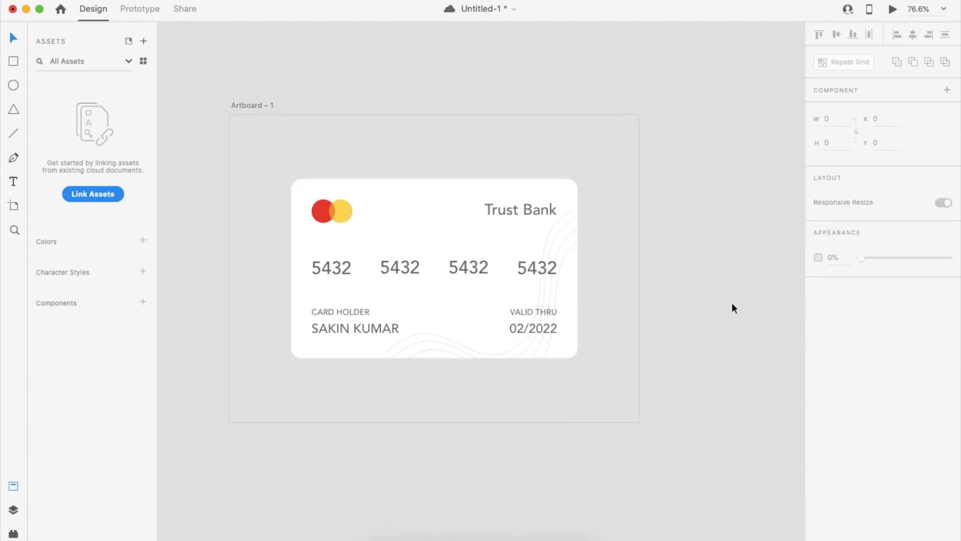
scroll(623, 350, down, 2)
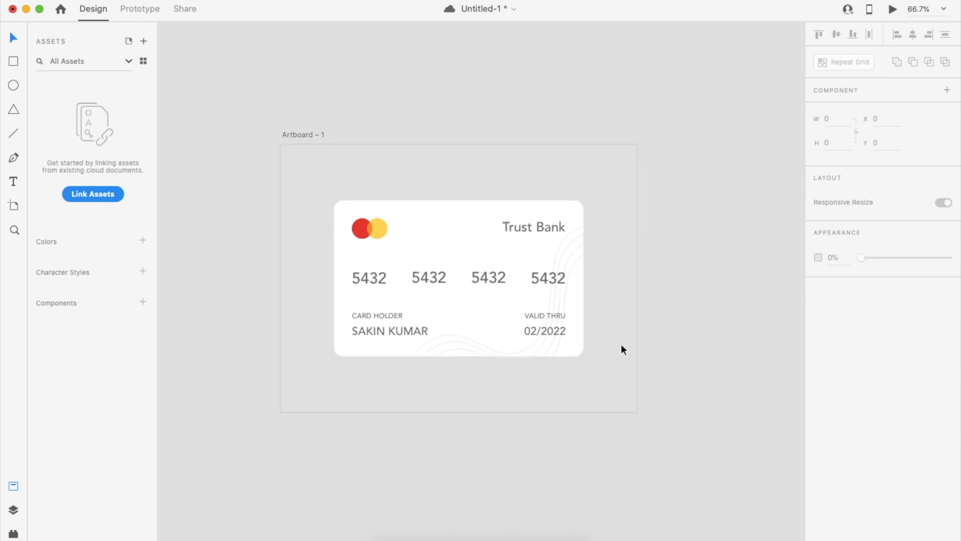
scroll(622, 350, right, 2)
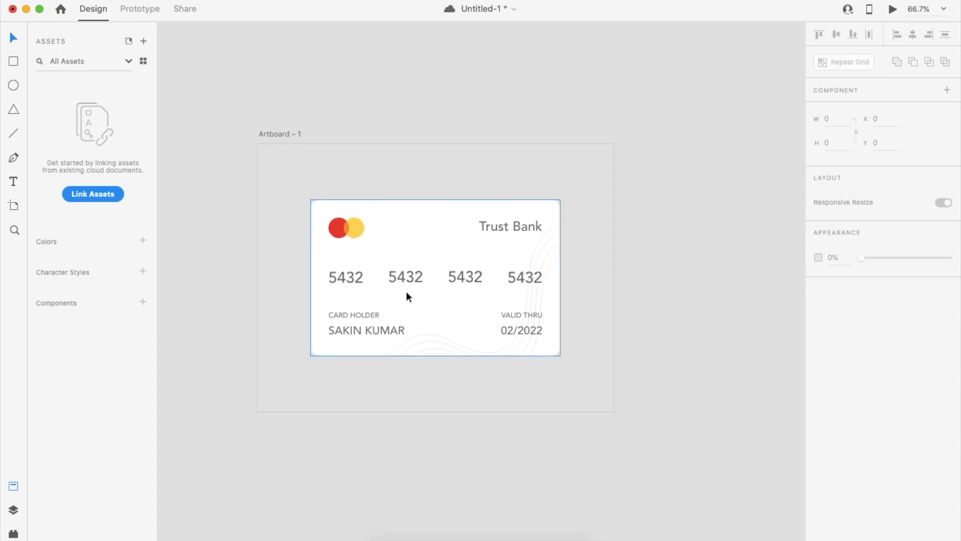
click(289, 136)
Duplicate the artboard with Cmd+D to create Artboard – 2.
key(super+d)
scroll(289, 136, right, 7)
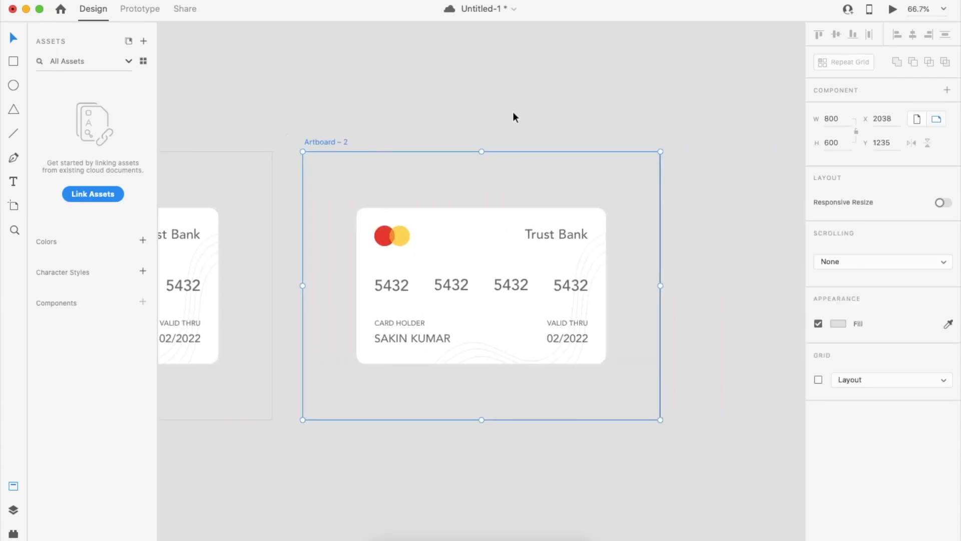
click(525, 114)
scroll(529, 114, left, 1)
Give the card on Artboard – 2 a dark grey #2E2E2E fill.
click(550, 240)
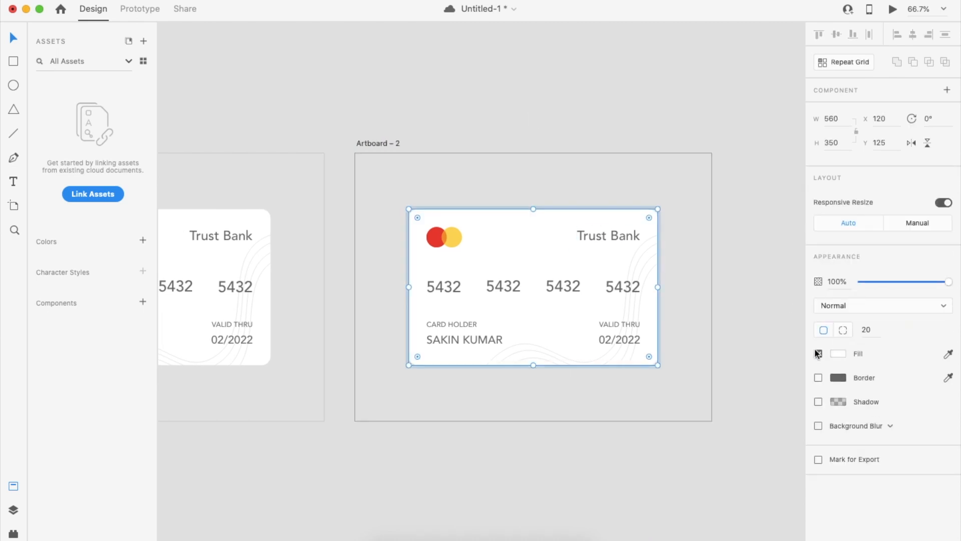
click(840, 354)
click(684, 371)
drag(684, 372, 678, 369)
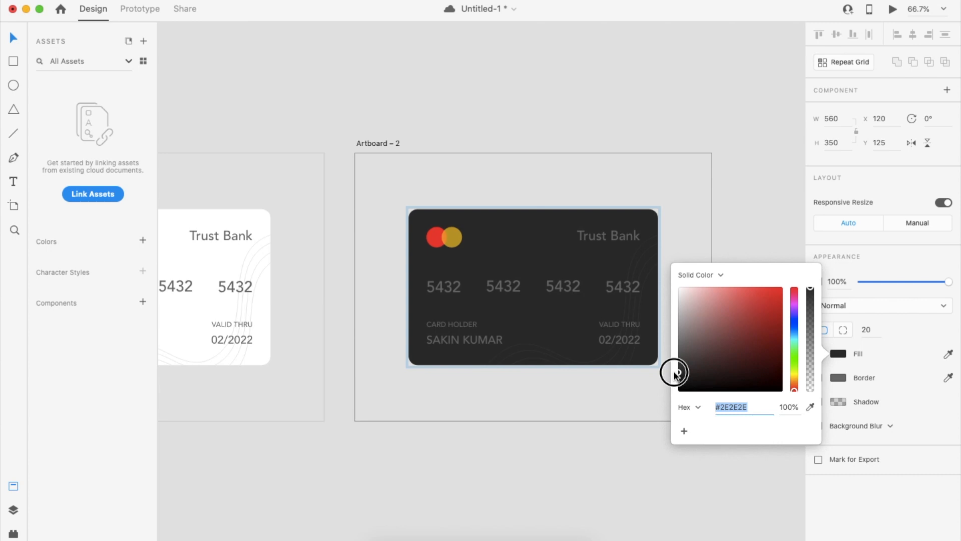
click(621, 399)
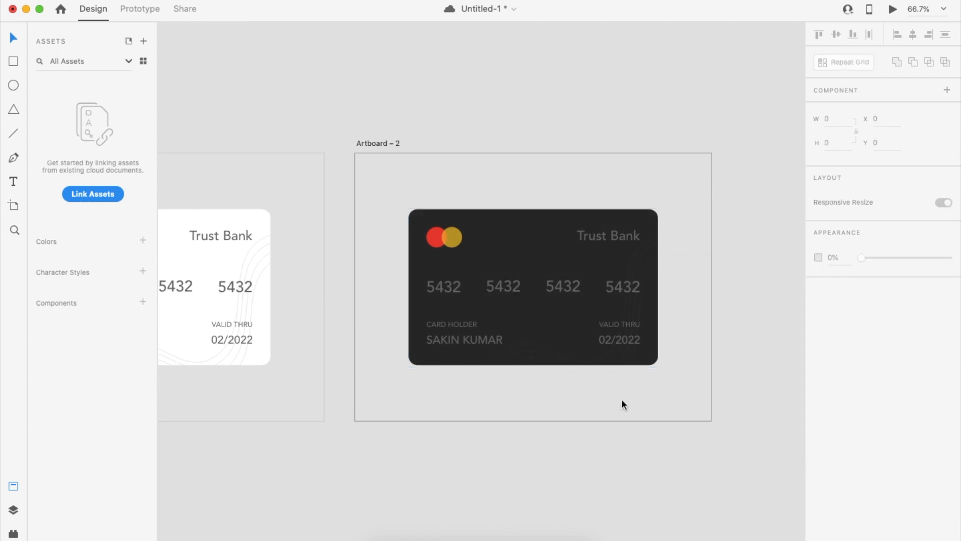
scroll(621, 399, left, 5)
scroll(620, 398, down, 2)
scroll(432, 434, up, 1)
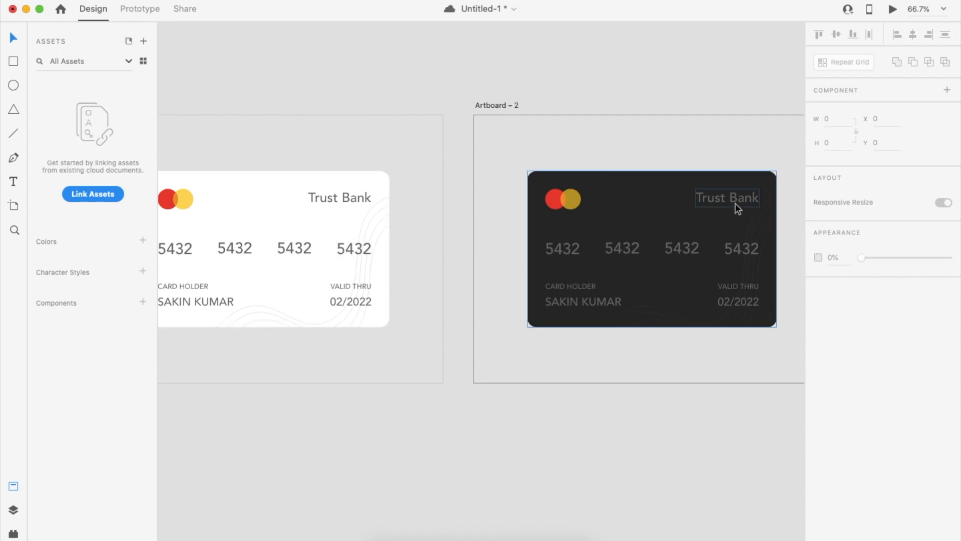
scroll(545, 463, down, 3)
scroll(545, 460, down, 4)
scroll(447, 356, left, 2)
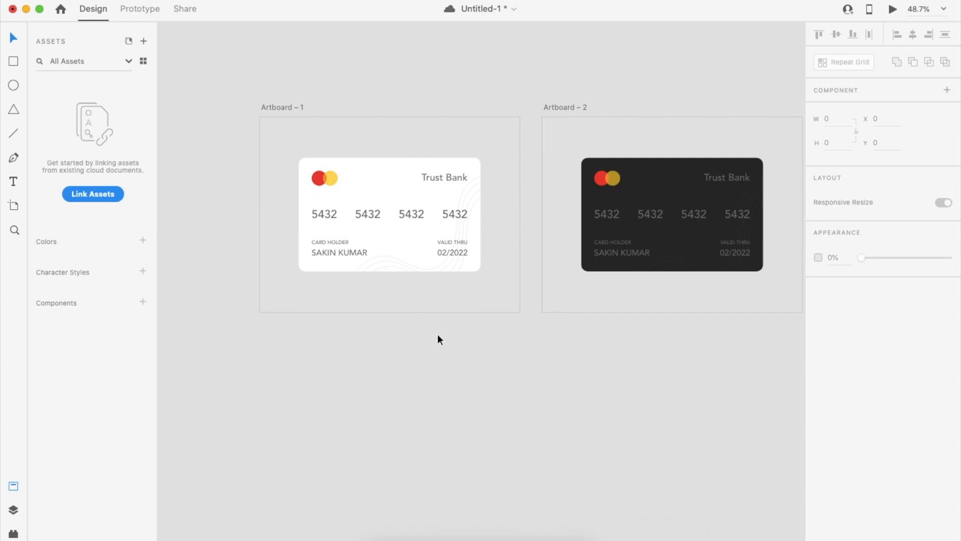
Duplicate the first artboard below it as Artboard – 3, undoing an accidental move first.
scroll(587, 367, right, 2)
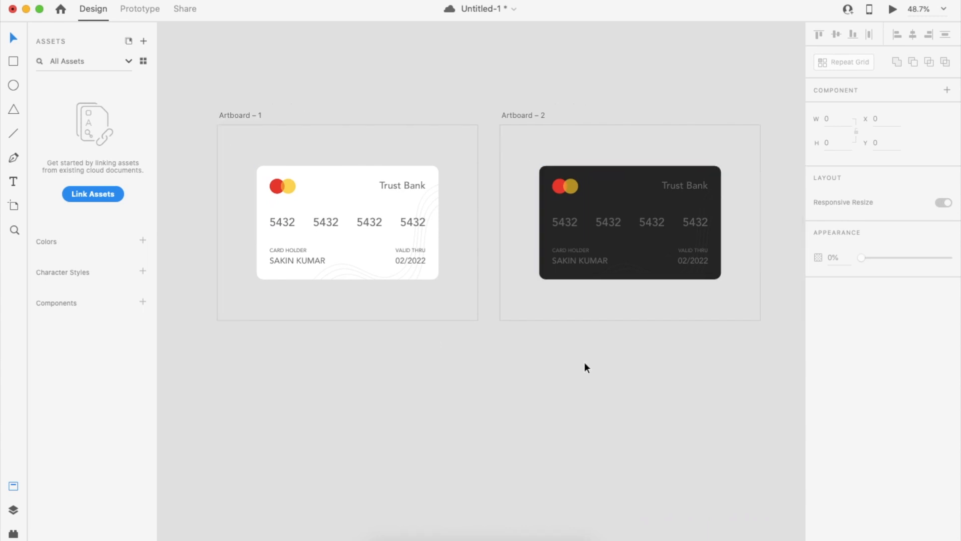
scroll(509, 372, down, 1)
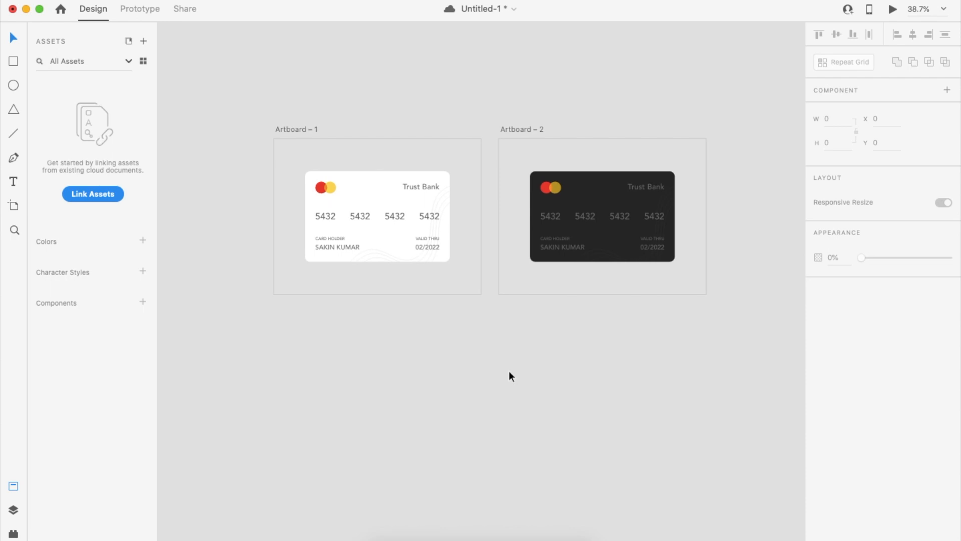
scroll(510, 371, down, 1)
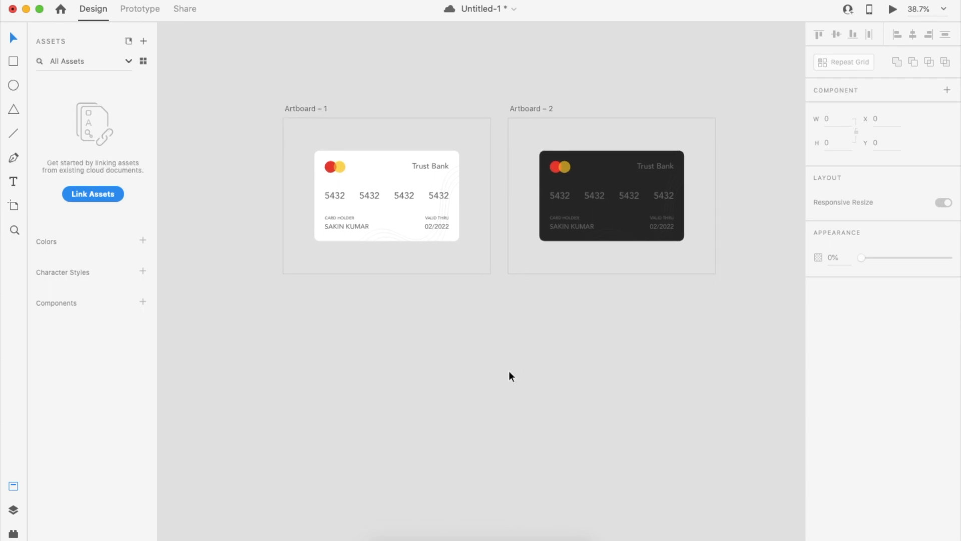
click(316, 109)
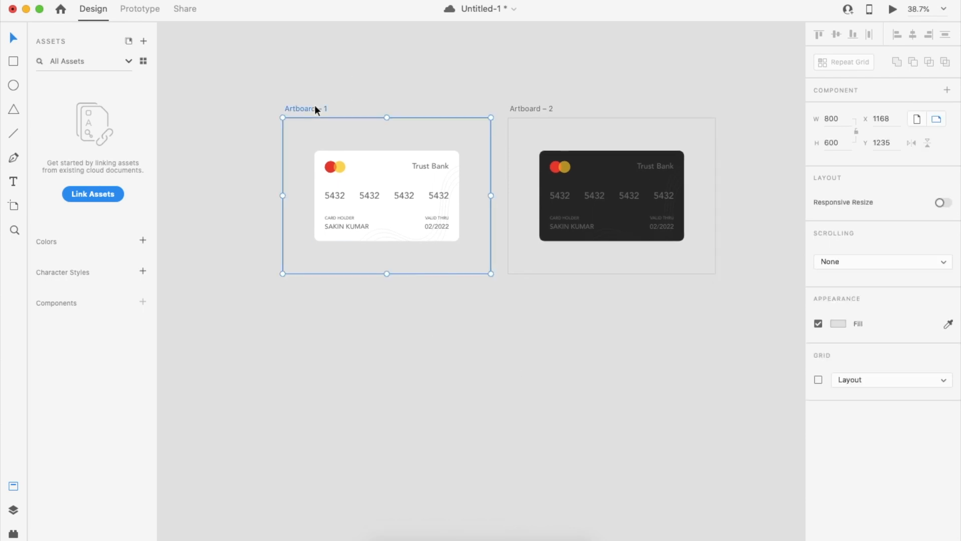
drag(315, 105, 314, 298)
key(super+z)
drag(314, 111, 310, 341)
scroll(573, 371, down, 5)
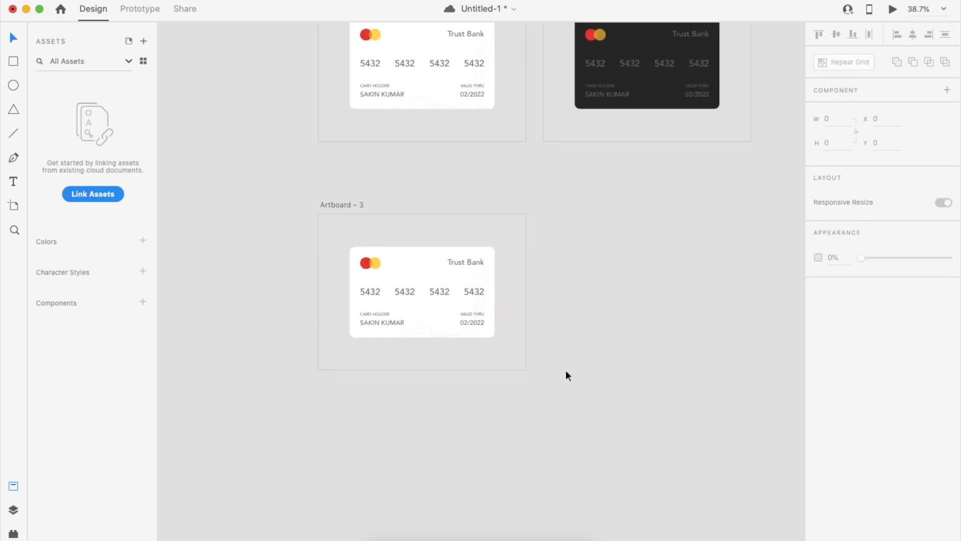
Paste a copy of Artboard – 2's dark card over the white card in Artboard – 3.
click(467, 296)
scroll(467, 296, up, 2)
scroll(467, 297, up, 1)
click(618, 119)
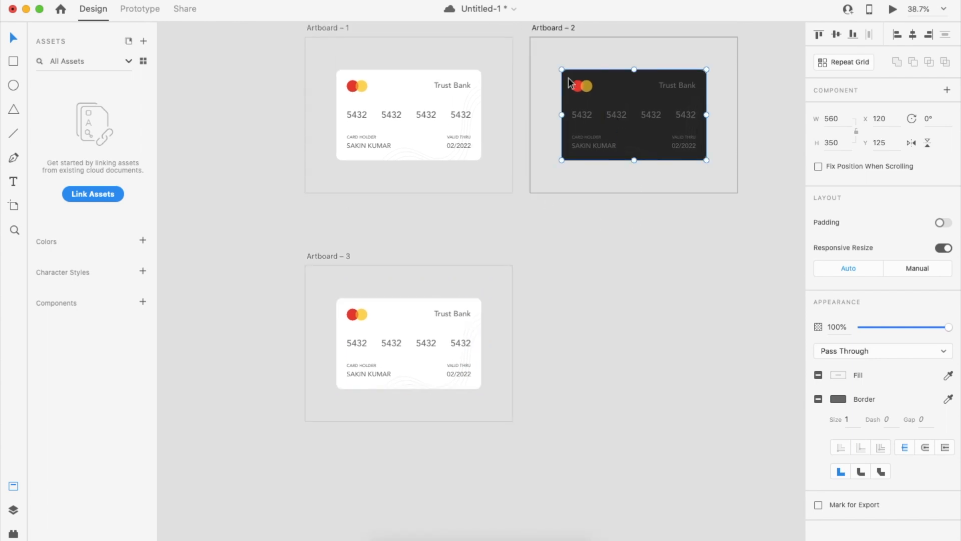
click(429, 356)
key(super+v)
click(656, 395)
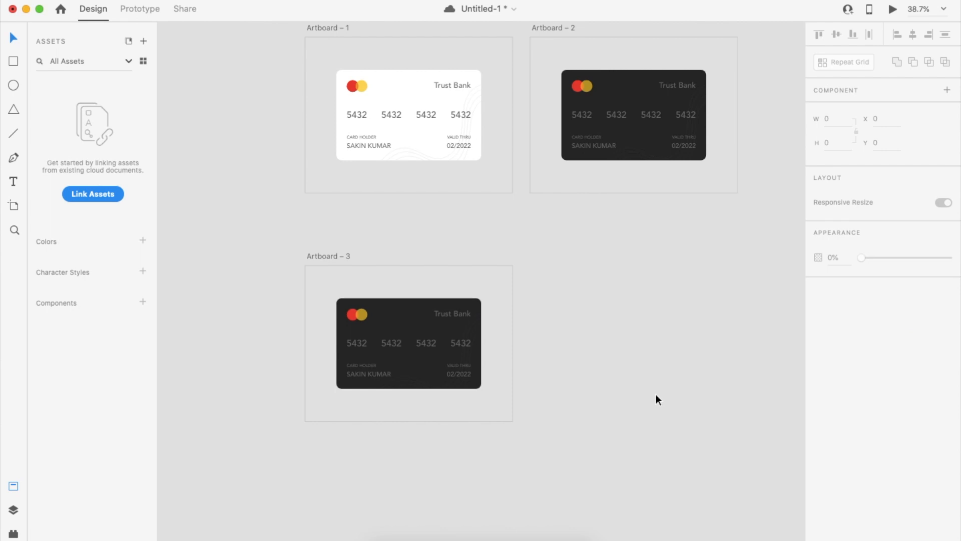
Mask the dark card in Artboard – 3 with a tall thin rectangle at its left edge.
scroll(438, 367, up, 2)
scroll(437, 366, up, 2)
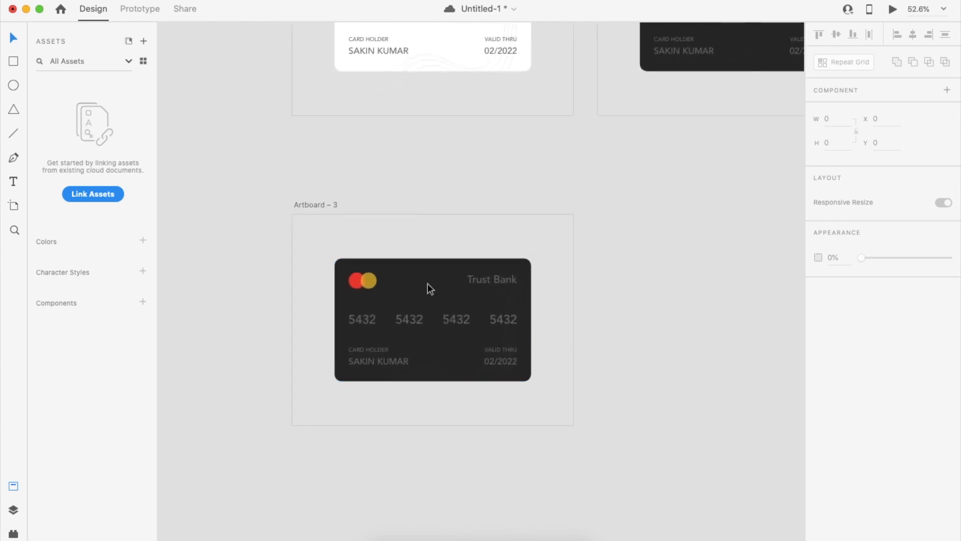
click(15, 61)
drag(329, 247, 339, 398)
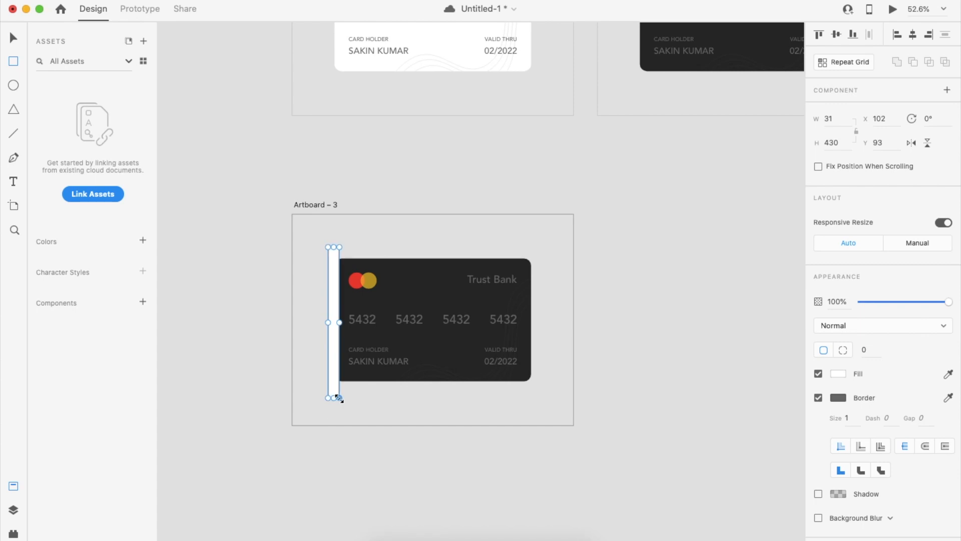
shift+click(409, 367)
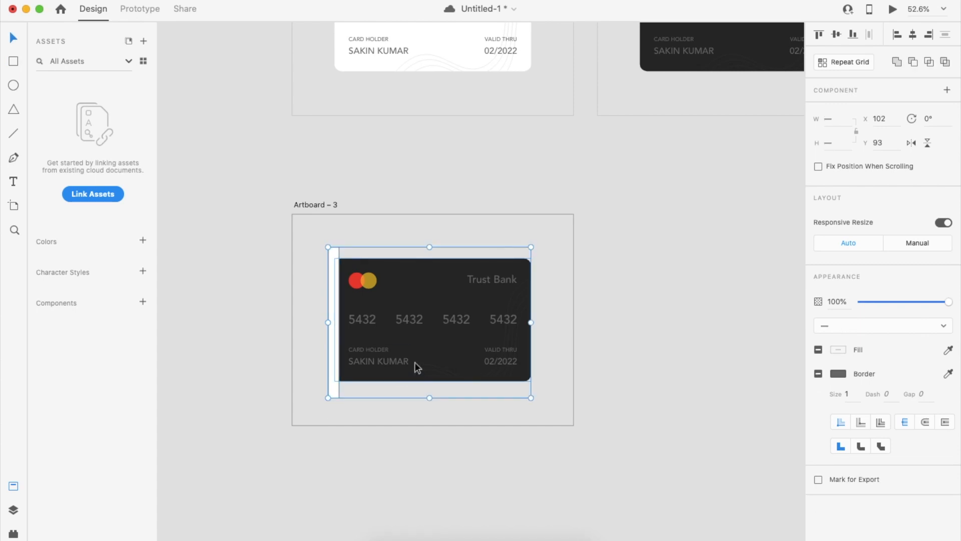
key(super+shift+m)
key(super+z)
right_click(365, 318)
click(436, 367)
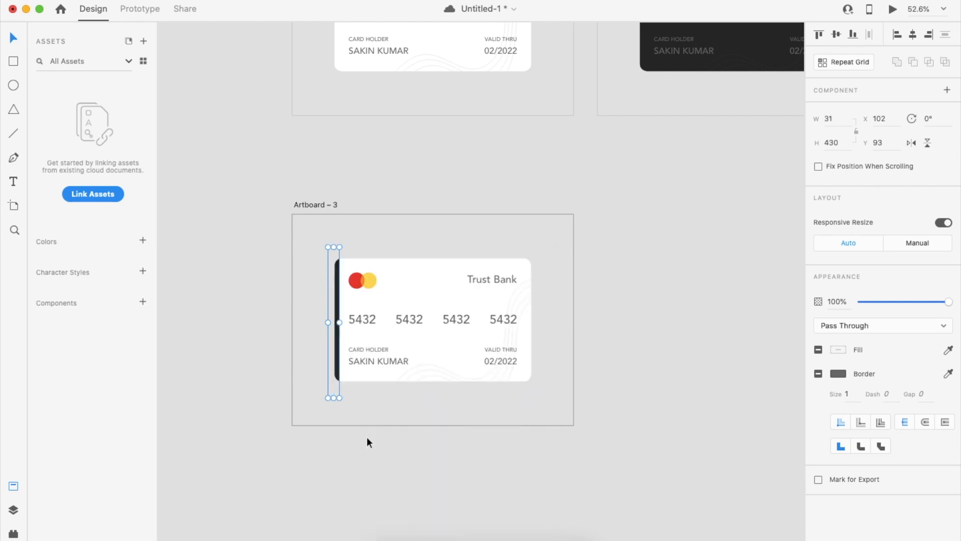
Narrow the mask rectangle to an 18-wide strip on the card's left edge.
double_click(340, 321)
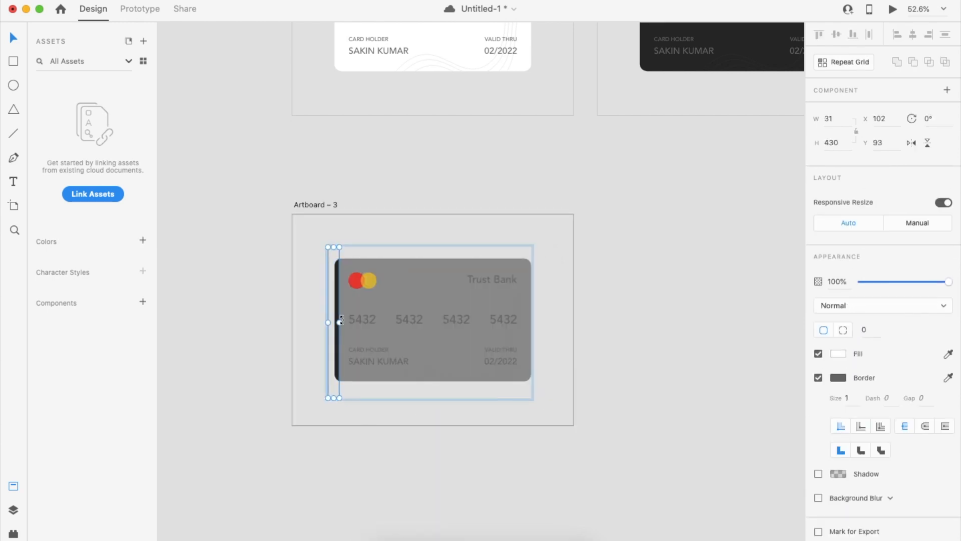
drag(341, 321, 334, 323)
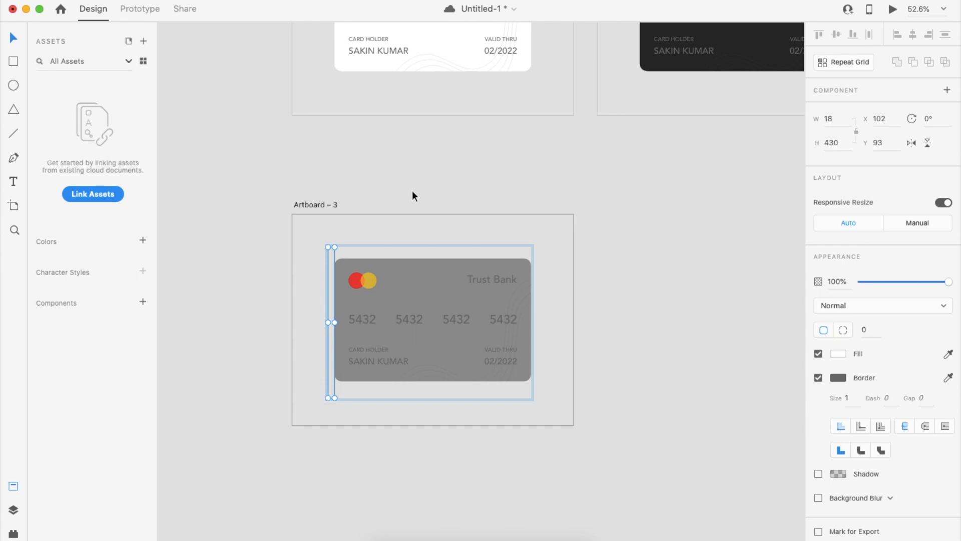
click(412, 191)
scroll(332, 326, up, 5)
click(332, 327)
double_click(337, 324)
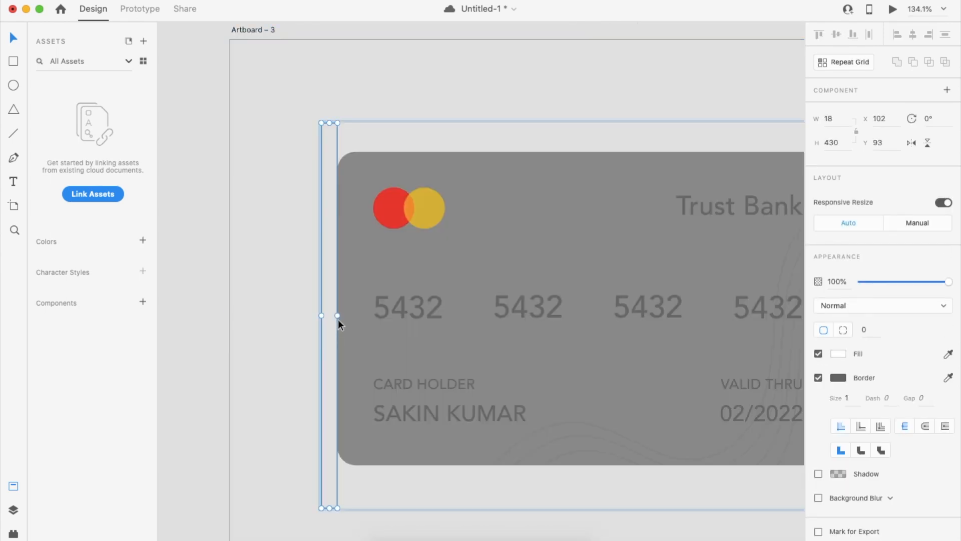
scroll(335, 316, down, 5)
click(402, 141)
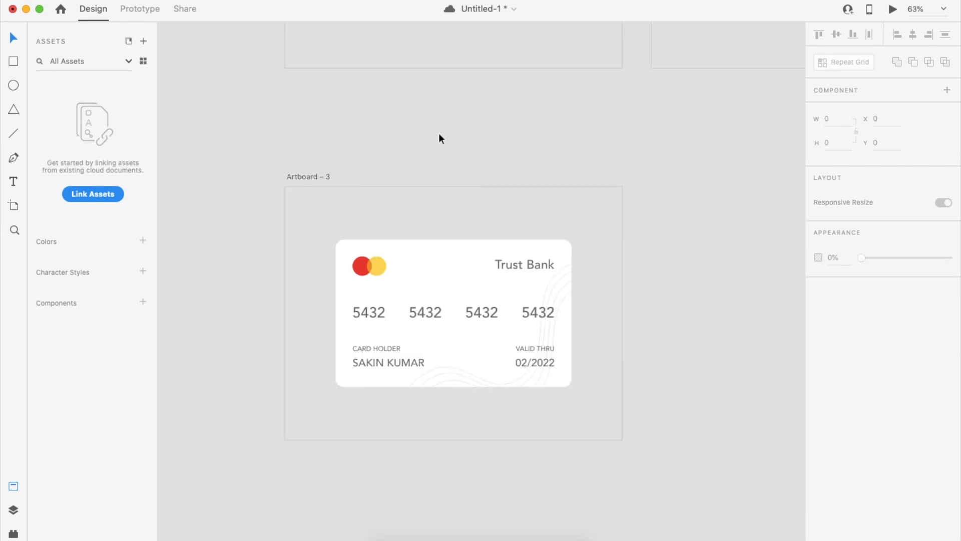
scroll(519, 167, down, 3)
click(401, 170)
Duplicate Artboard – 3 to its right as Artboard – 4 and widen its mask to reveal the whole dark card.
scroll(401, 171, right, 2)
drag(360, 188, 608, 190)
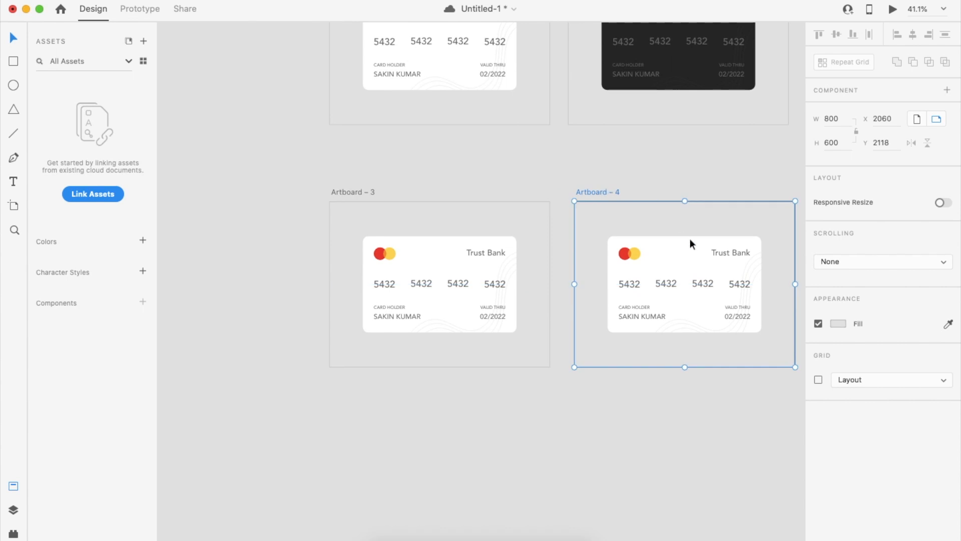
click(605, 266)
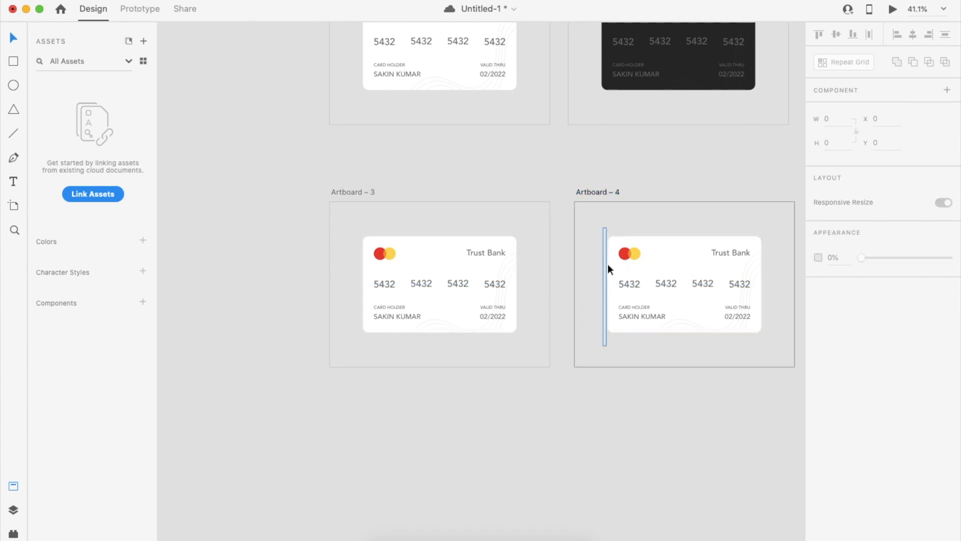
click(608, 264)
scroll(606, 286, up, 5)
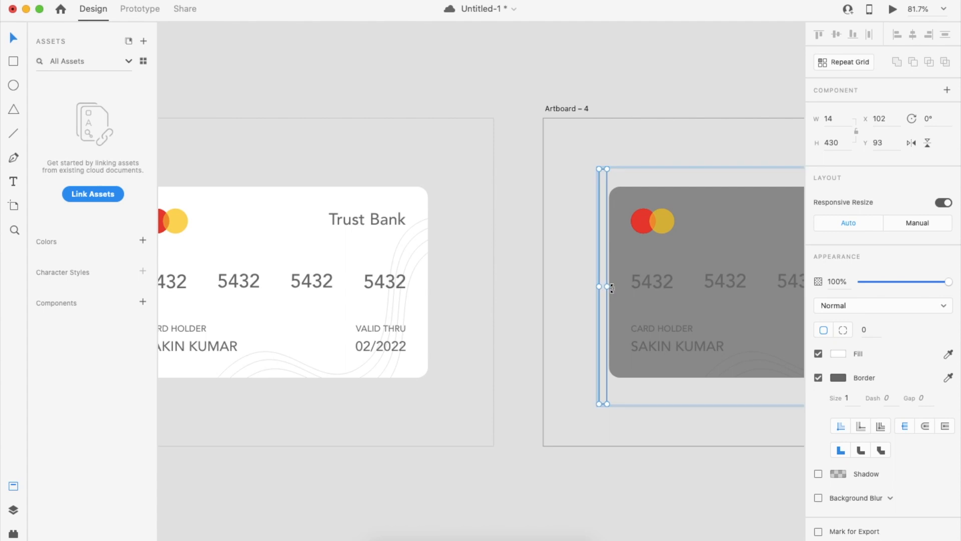
drag(611, 286, 612, 326)
scroll(612, 326, down, 6)
click(720, 322)
scroll(720, 321, left, 2)
scroll(720, 321, down, 1)
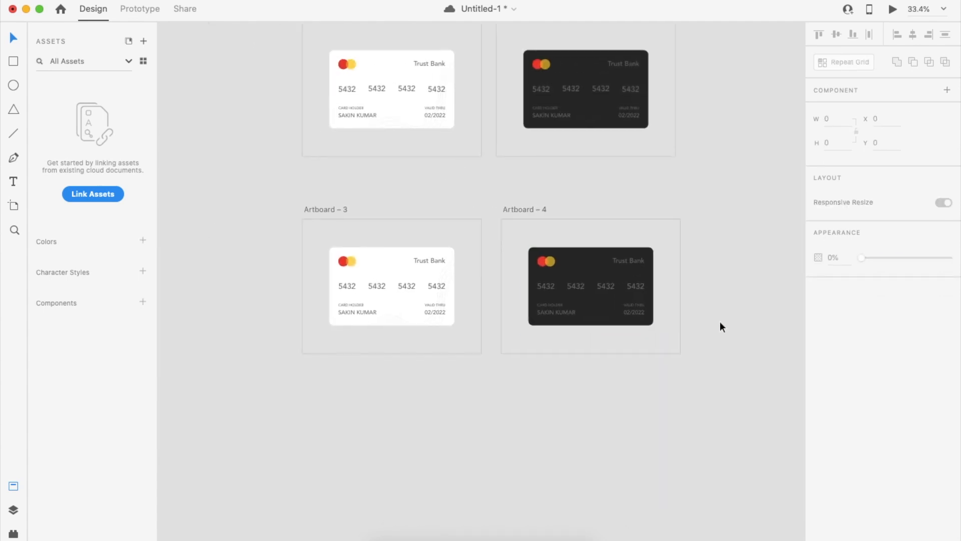
click(346, 218)
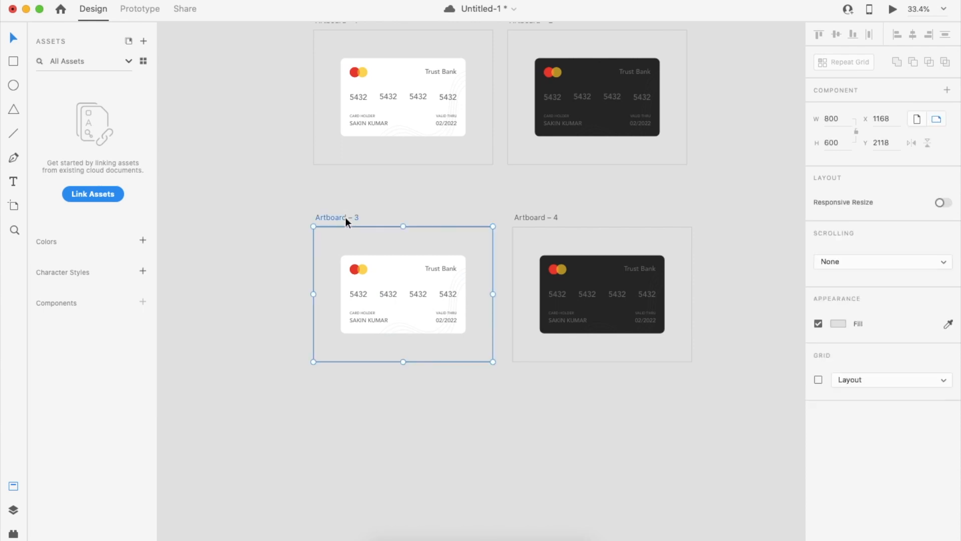
In Prototype mode, link Artboard – 3 to Artboard – 4 with Auto-Animate, Ease In-Out, 1.5 s.
click(143, 9)
drag(493, 281, 540, 301)
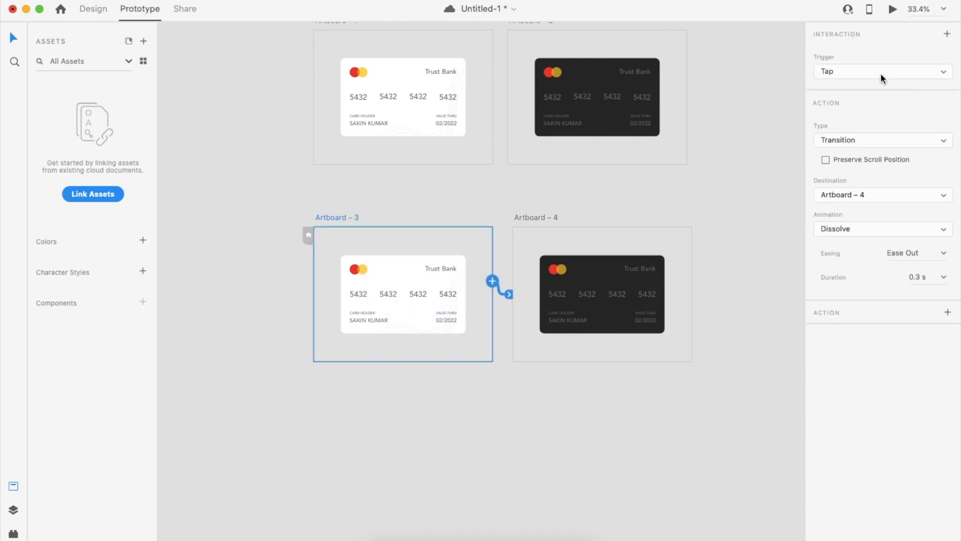
click(885, 142)
click(883, 151)
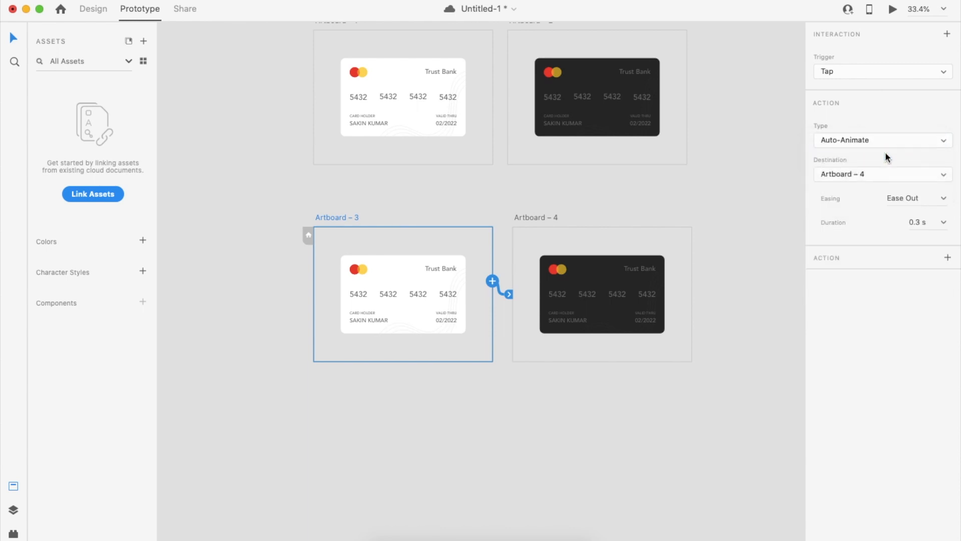
click(944, 199)
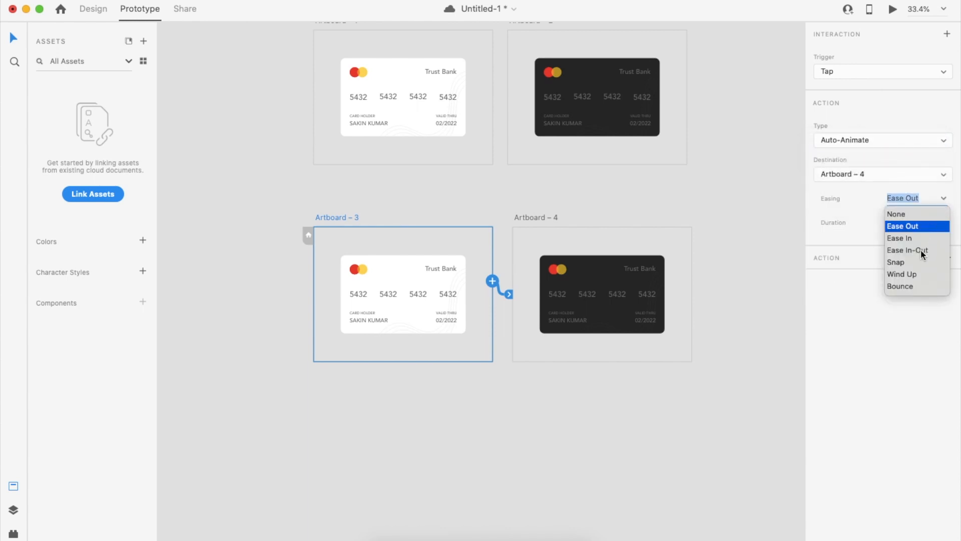
click(924, 251)
click(925, 220)
text(1.5)
key(Return)
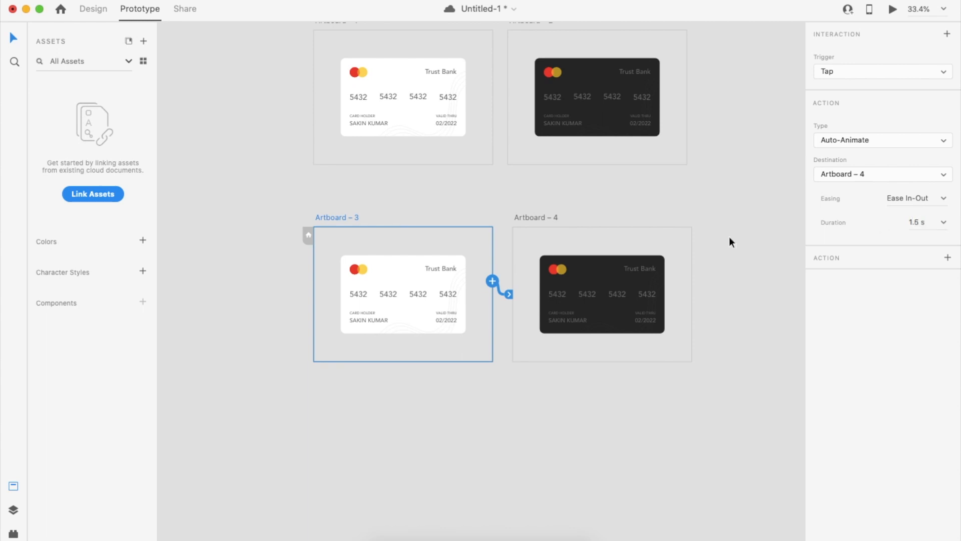
Link Artboard – 4 back to Artboard – 3 and check Artboard – 3's interaction.
click(552, 218)
drag(691, 281, 398, 345)
click(424, 304)
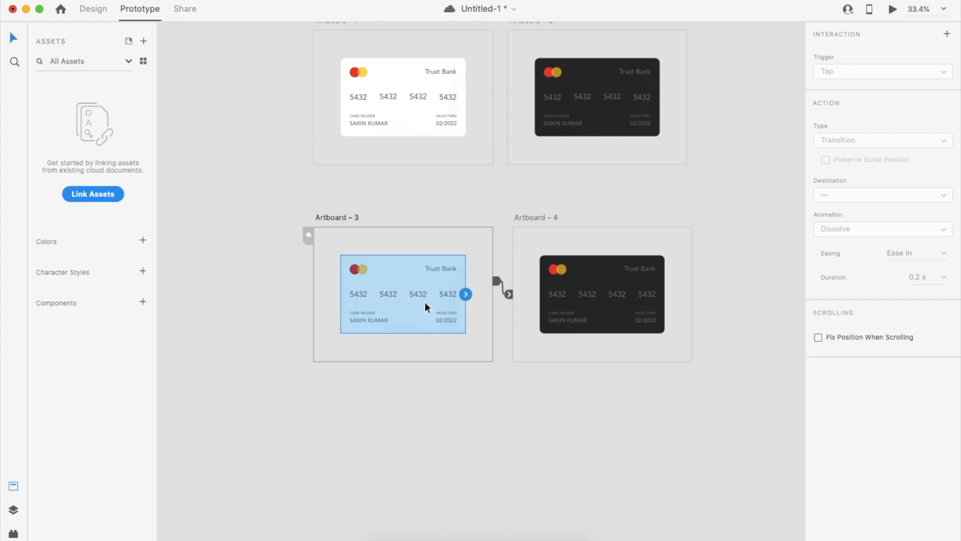
click(319, 212)
click(895, 8)
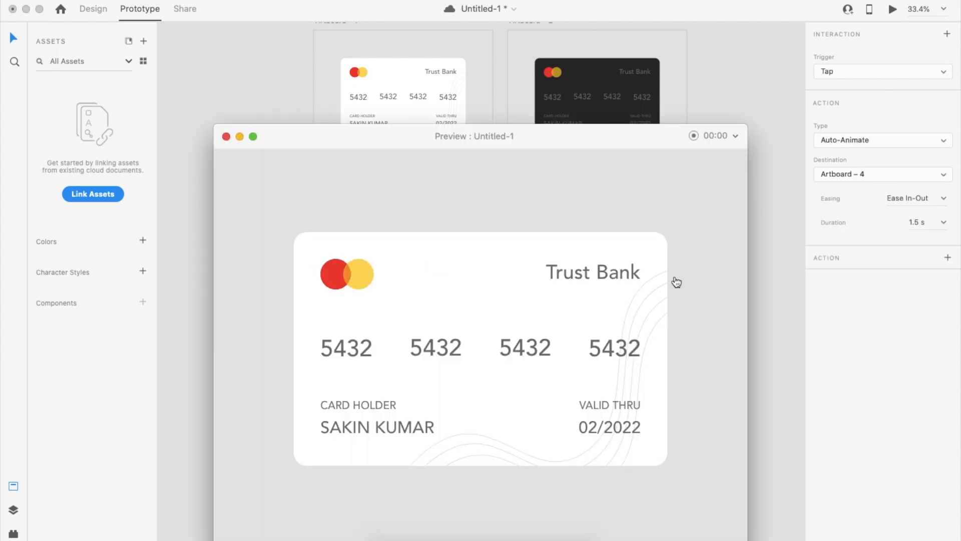
click(571, 96)
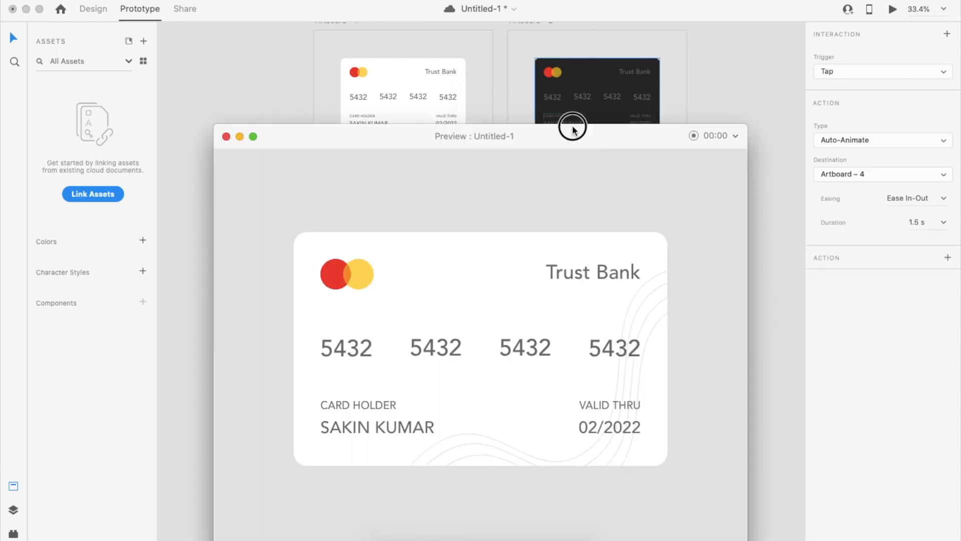
drag(573, 129, 573, 64)
click(614, 246)
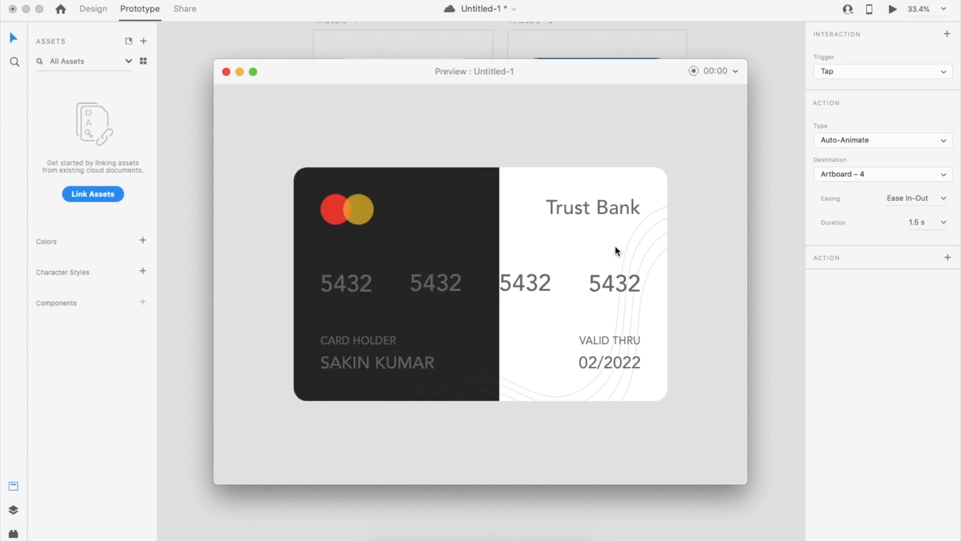
click(616, 245)
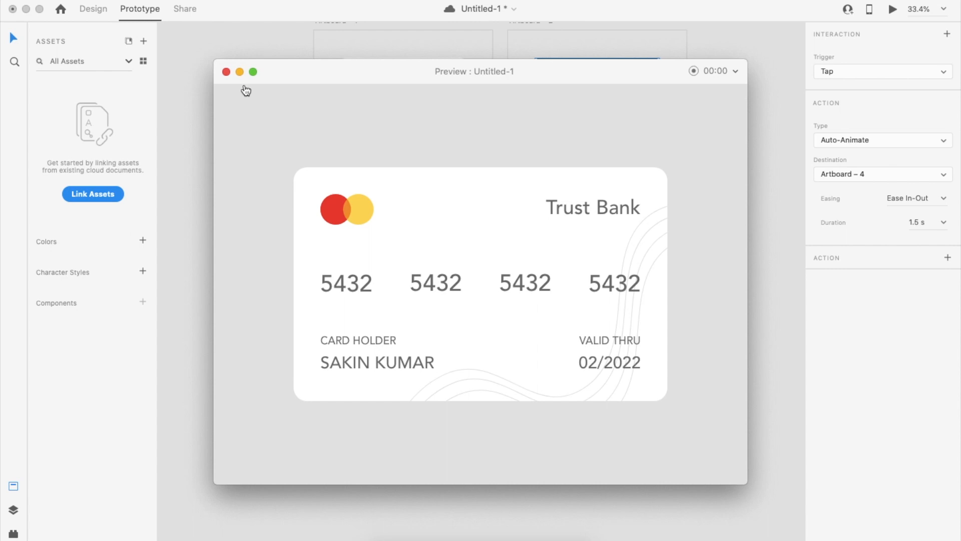
click(226, 72)
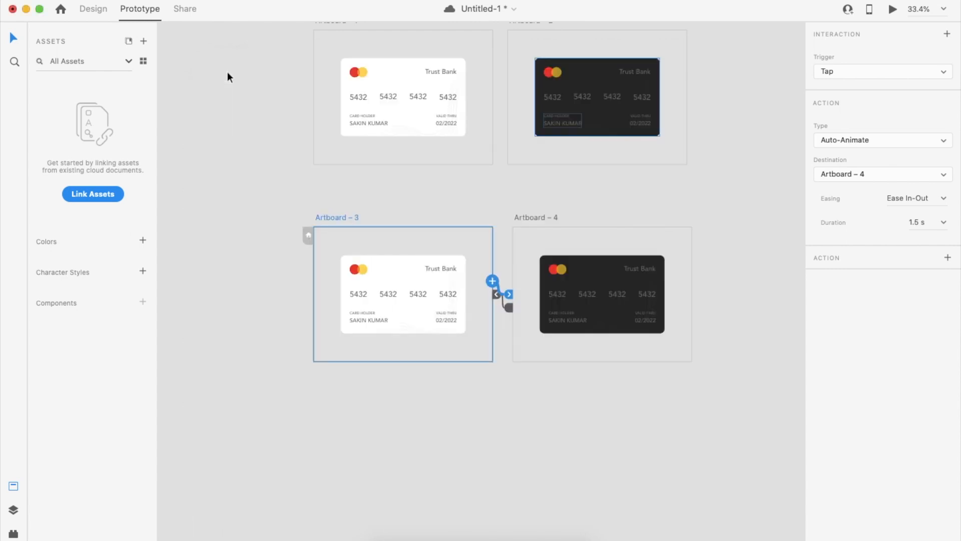
click(466, 191)
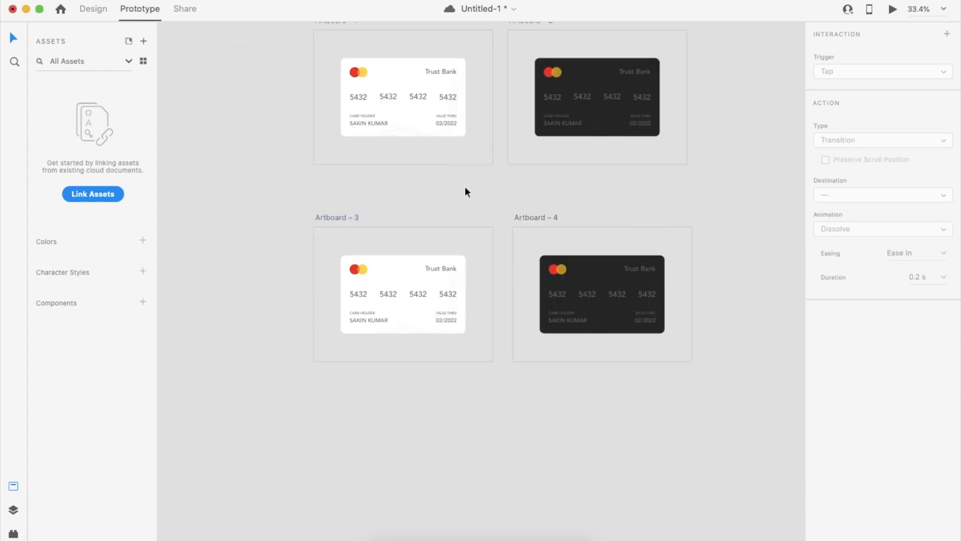